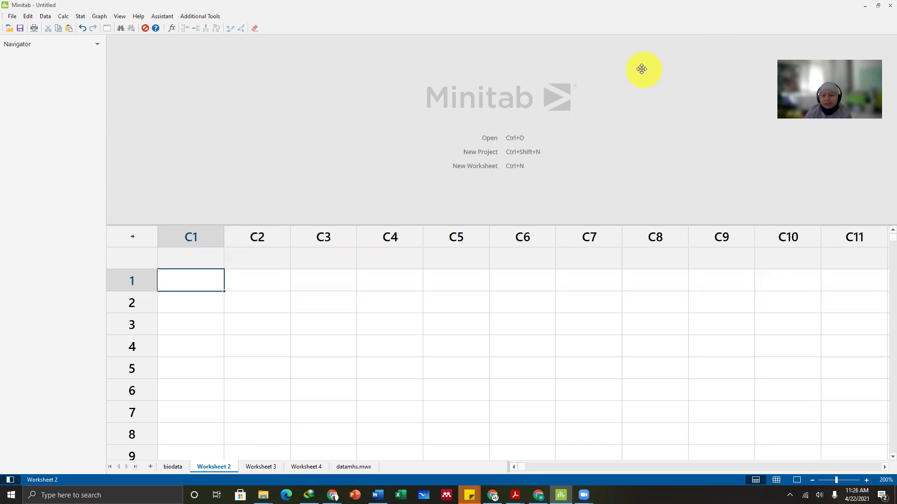
- Switch to the Word module document and read the PENGGABUNGAN DATA section on stacking columns
{"action": "left_click", "coordinate": [378, 496]}
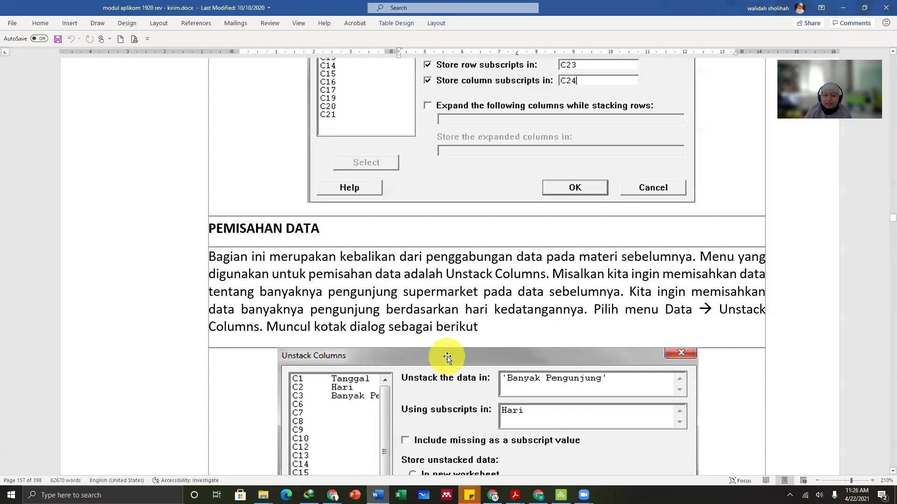
{"action": "scroll", "coordinate": [450, 357], "scroll_direction": "down", "scroll_amount": 3}
{"action": "scroll", "coordinate": [449, 359], "scroll_direction": "up", "scroll_amount": 10}
{"action": "scroll", "coordinate": [448, 359], "scroll_direction": "up", "scroll_amount": 20}
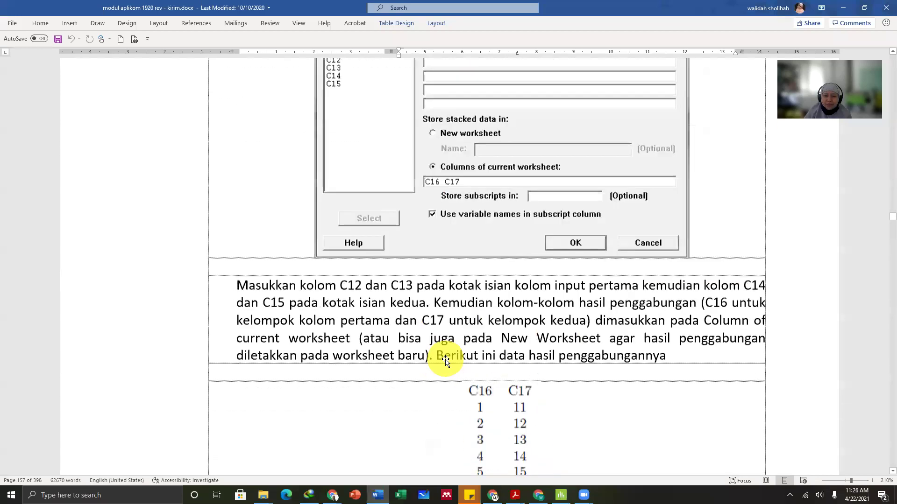
{"action": "scroll", "coordinate": [439, 364], "scroll_direction": "up", "scroll_amount": 10}
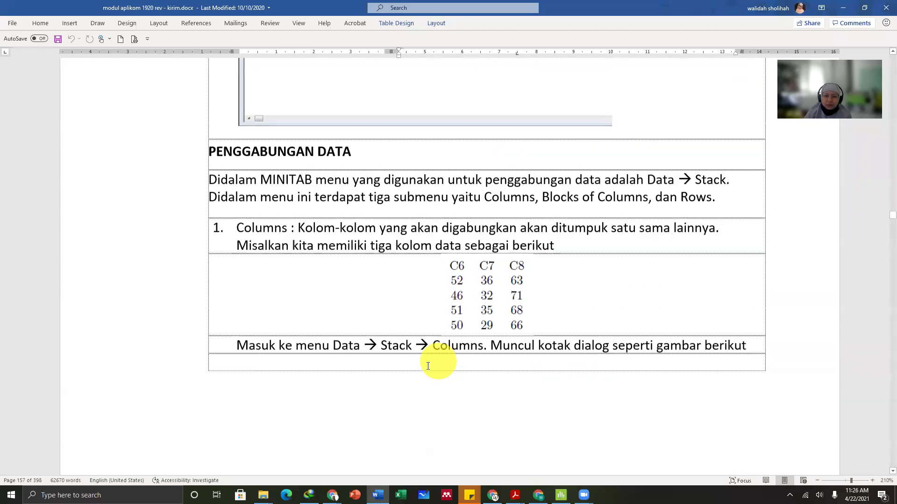
{"action": "scroll", "coordinate": [427, 366], "scroll_direction": "down", "scroll_amount": 5}
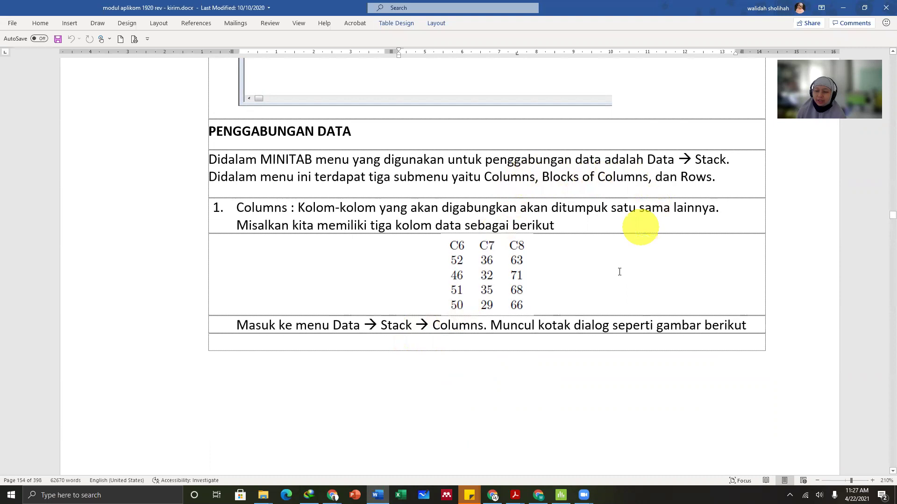
- Switch back to Minitab and enter 12, 45 and 23 across row 1 of C1 to C3 in Worksheet 2
{"action": "left_click", "coordinate": [559, 491]}
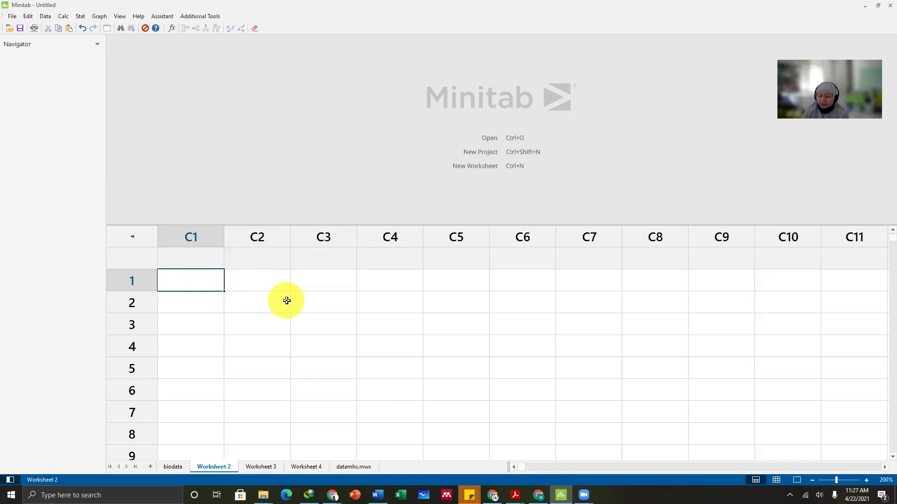
{"action": "type", "text": "12"}
{"action": "key", "text": "Tab"}
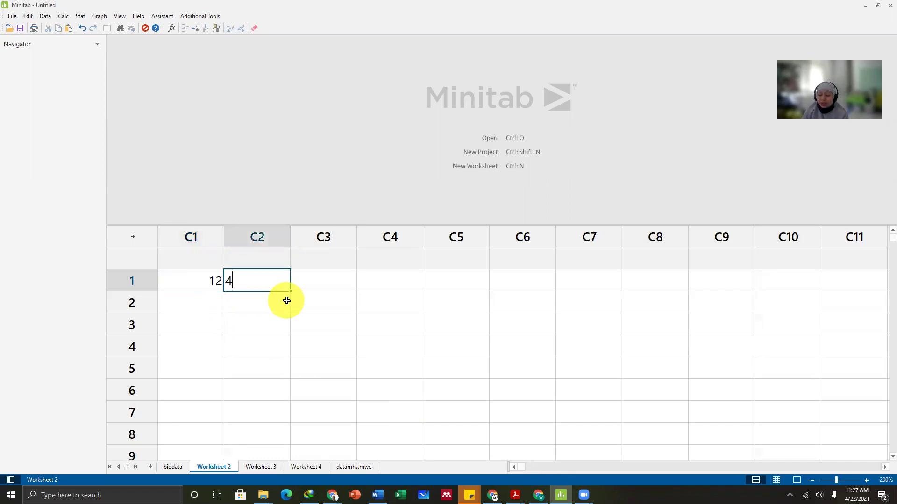
{"action": "type", "text": "45"}
{"action": "key", "text": "Tab"}
{"action": "type", "text": "23"}
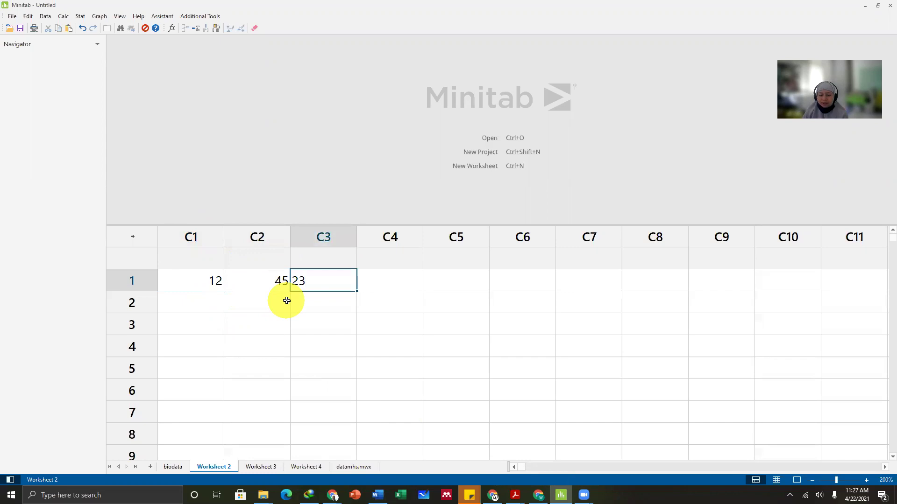
- Enter 50, 41 and 20 across row 2 of C1 to C3
{"action": "left_click", "coordinate": [206, 306]}
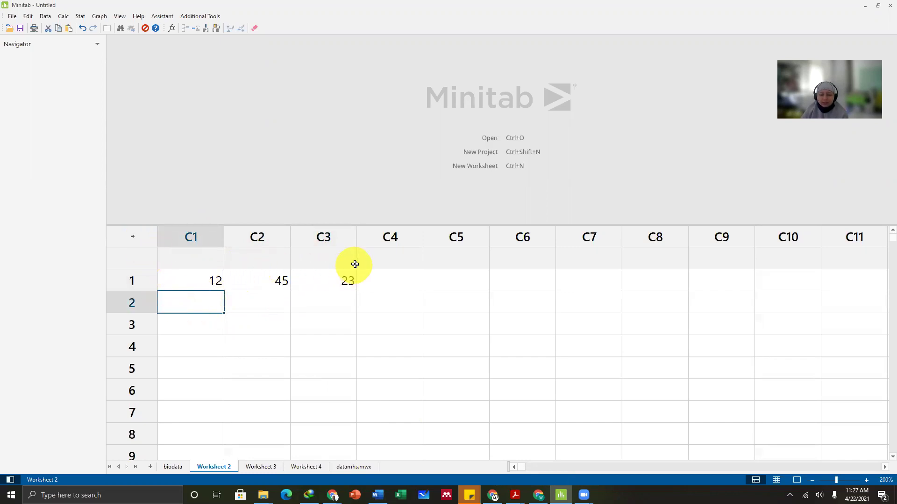
{"action": "type", "text": "50"}
{"action": "key", "text": "Return"}
{"action": "type", "text": "41"}
{"action": "key", "text": "Return"}
{"action": "type", "text": "20"}
{"action": "key", "text": "Return"}
- Enter 33, 17 and 42 across row 3 of C1 to C3, and set the data entry direction to downward
{"action": "key", "text": "Down"}
{"action": "key", "text": "Left"}
{"action": "key", "text": "Left"}
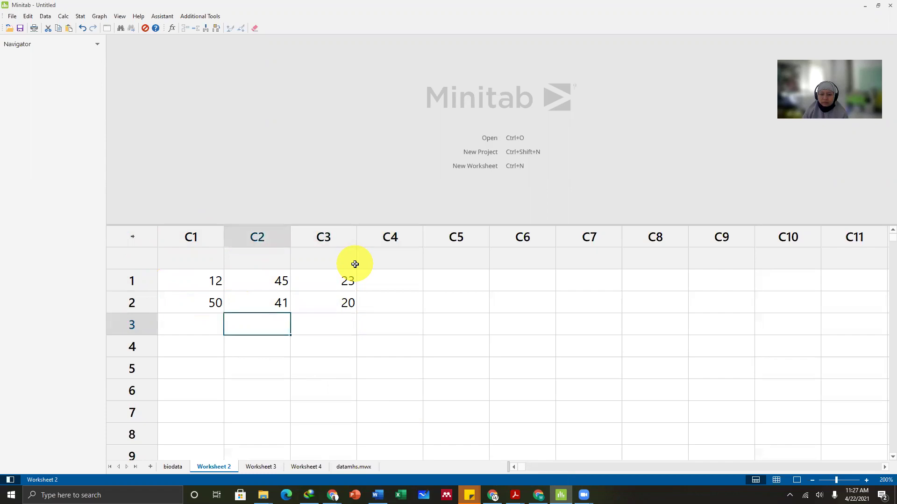
{"action": "key", "text": "Left"}
{"action": "type", "text": "33"}
{"action": "key", "text": "Return"}
{"action": "type", "text": "17"}
{"action": "key", "text": "Return"}
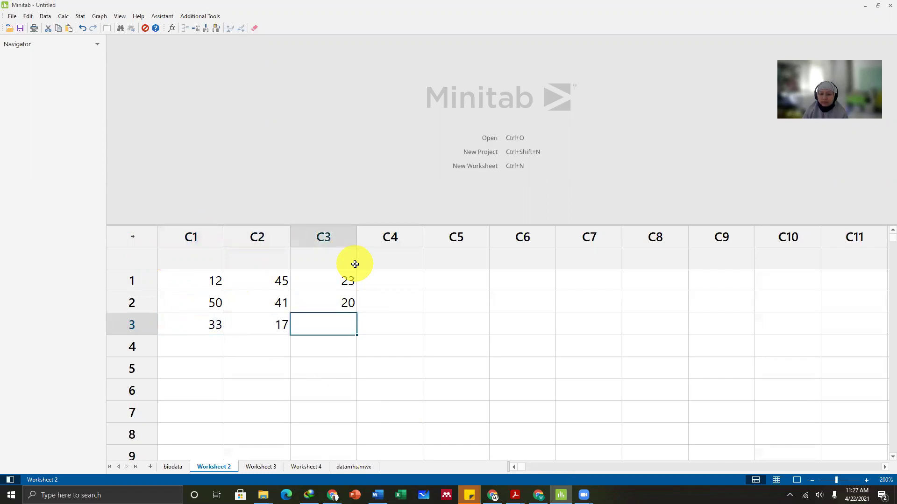
{"action": "type", "text": "42"}
{"action": "key", "text": "Return"}
{"action": "left_click", "coordinate": [136, 236]}
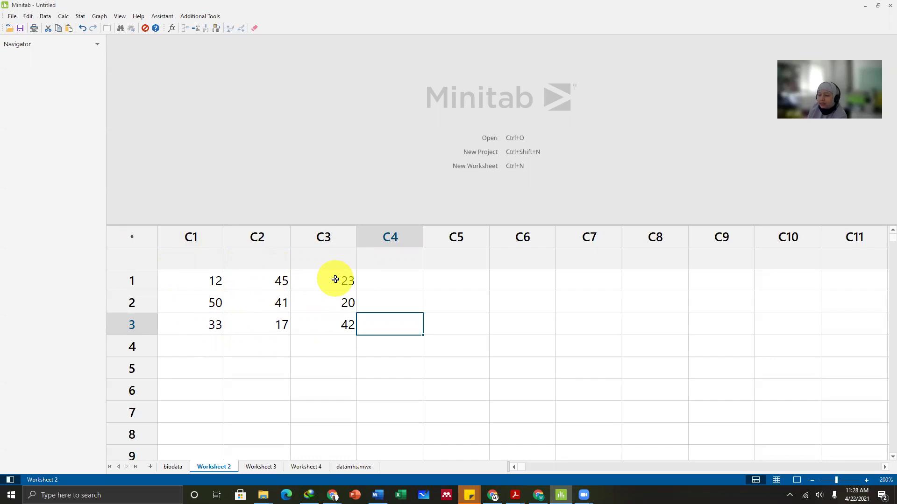
- Start the Stack Columns command and choose C1-C3 as the columns to stack
{"action": "left_click", "coordinate": [470, 283]}
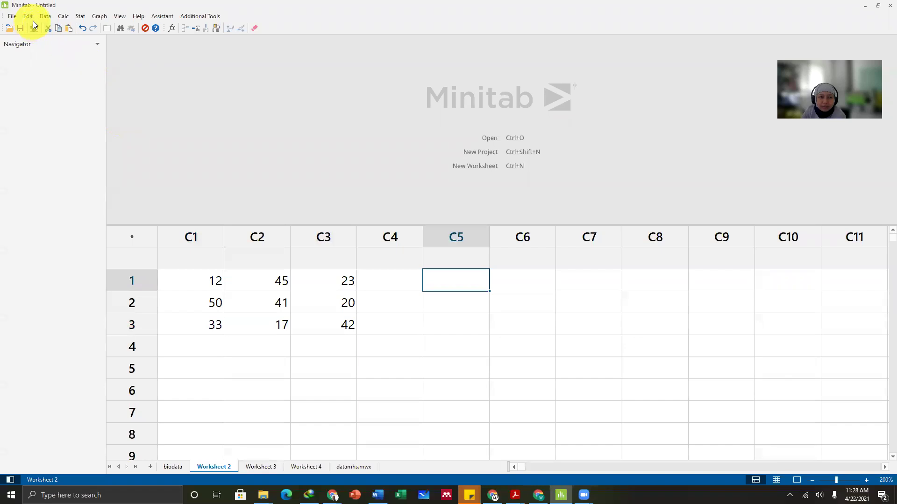
{"action": "left_click", "coordinate": [45, 16]}
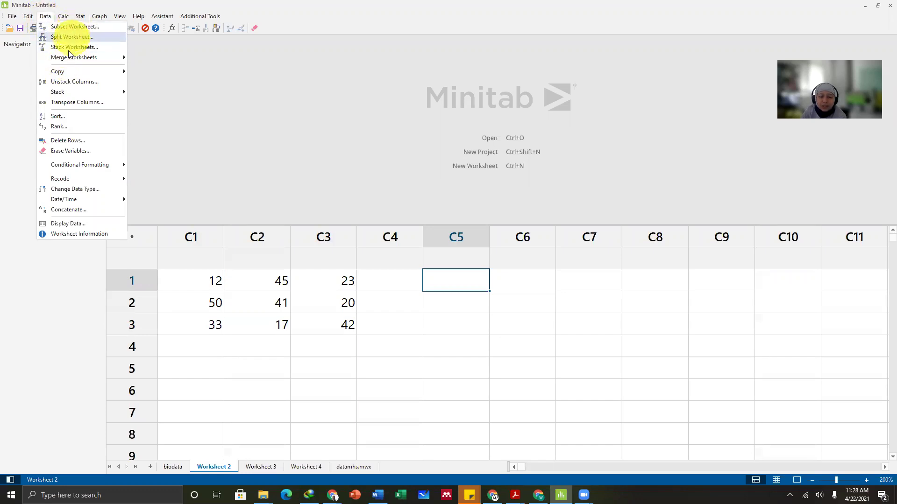
{"action": "mouse_move", "coordinate": [67, 57]}
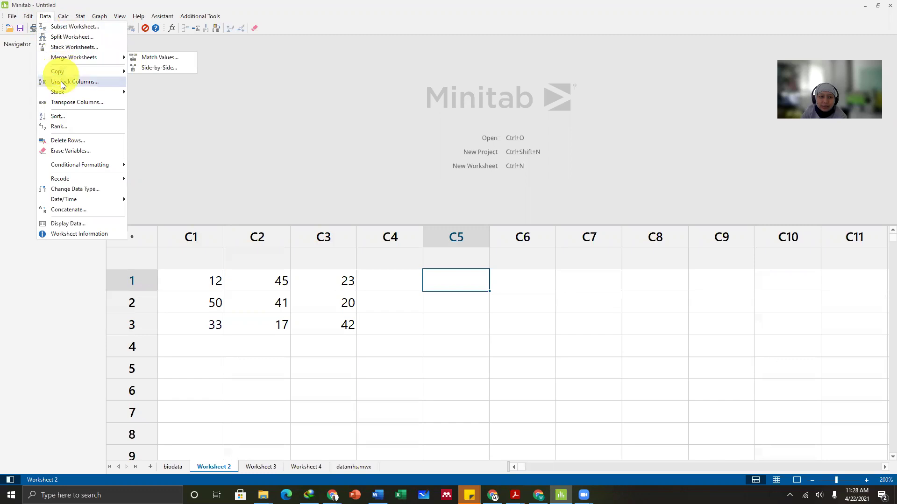
{"action": "mouse_move", "coordinate": [69, 94]}
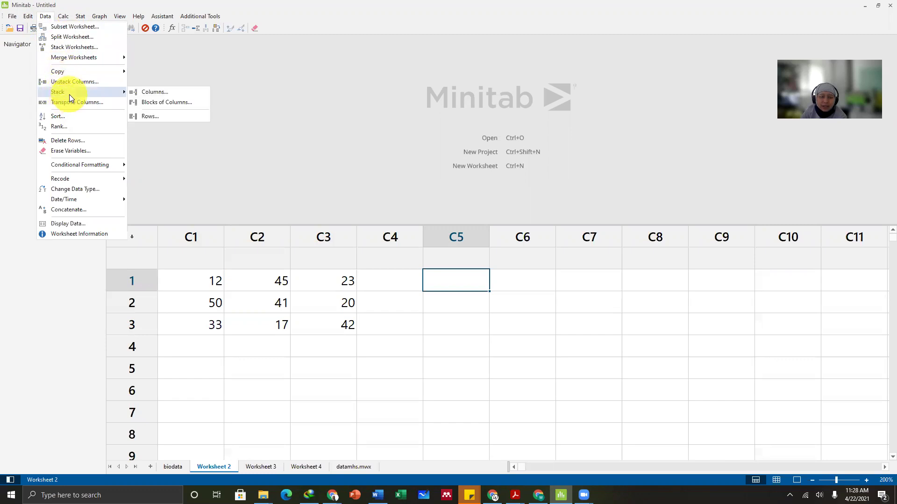
{"action": "left_click", "coordinate": [162, 92]}
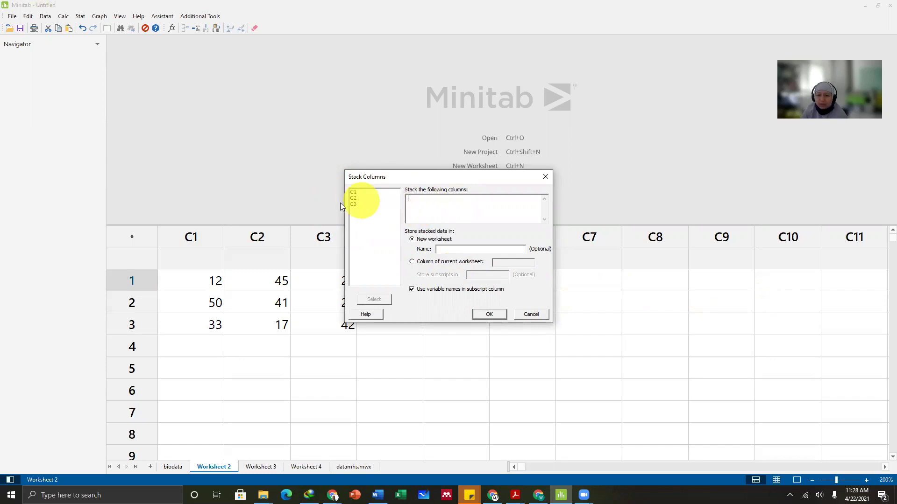
{"action": "left_click", "coordinate": [353, 192]}
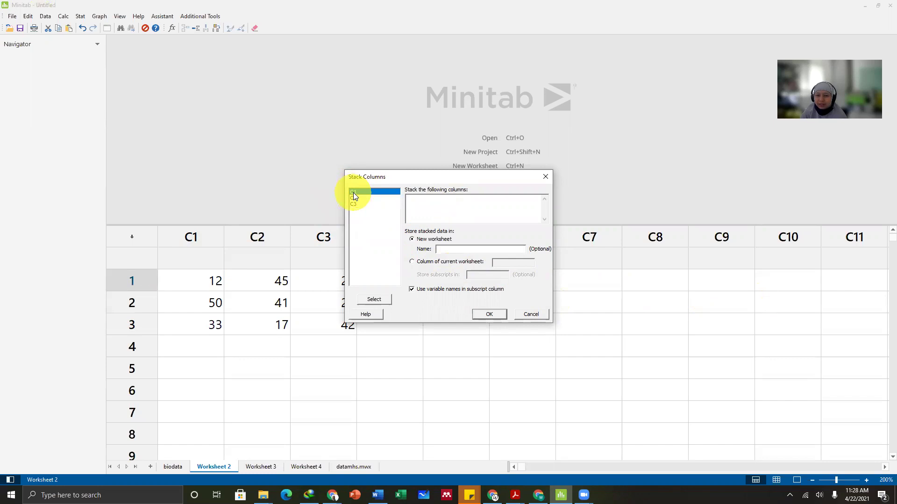
{"action": "left_click_drag", "start_coordinate": [353, 197], "coordinate": [353, 199]}
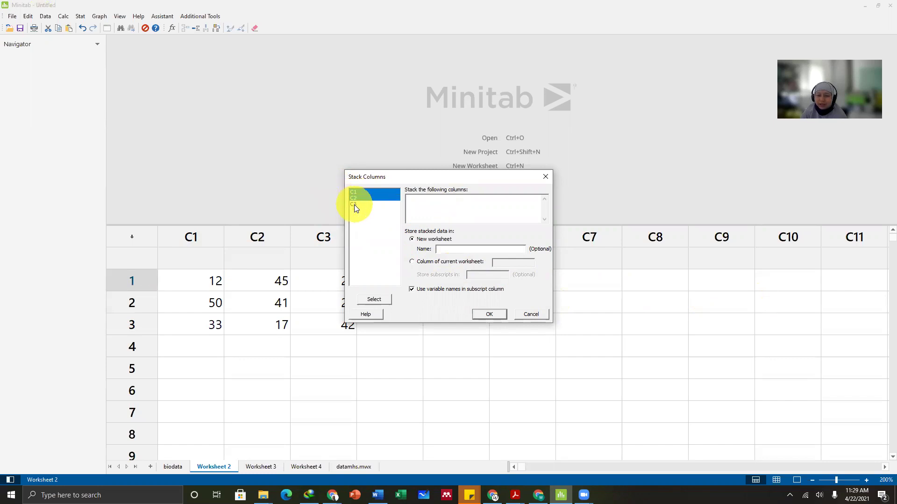
{"action": "left_click", "coordinate": [357, 194]}
{"action": "left_click", "coordinate": [357, 205], "text": "shift"}
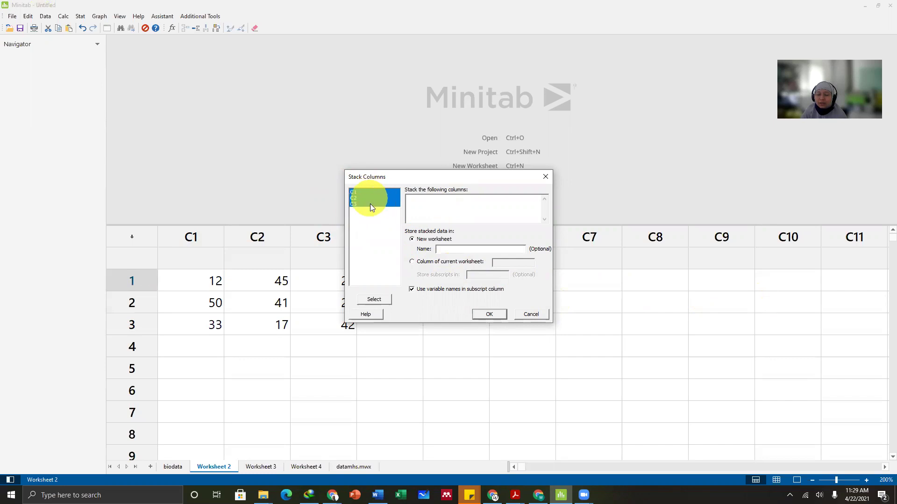
{"action": "left_click", "coordinate": [383, 299]}
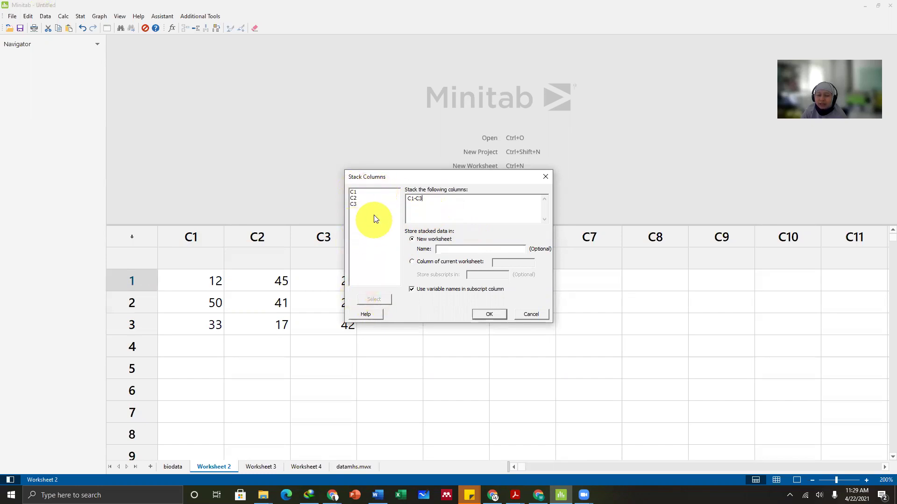
- Stack the columns into C5 of the current worksheet, storing subscripts in C6 with variable names used as the subscripts
{"action": "left_click", "coordinate": [430, 239]}
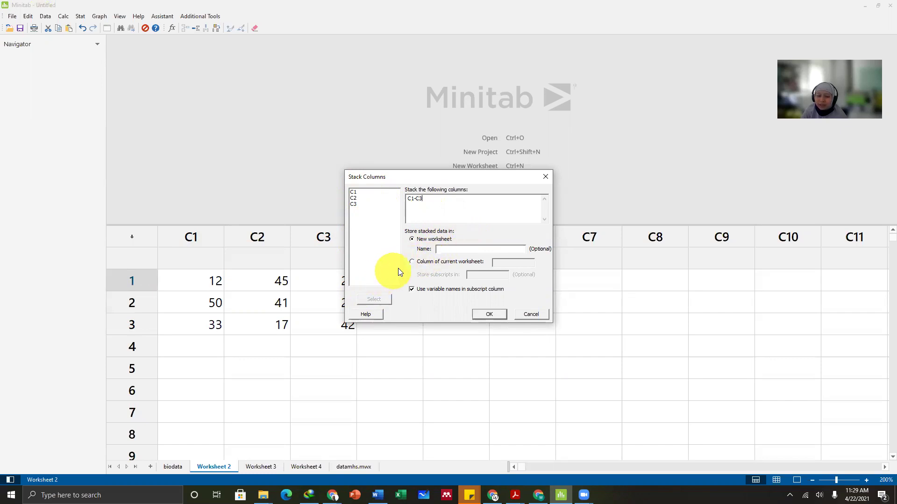
{"action": "left_click_drag", "start_coordinate": [453, 179], "coordinate": [290, 175]}
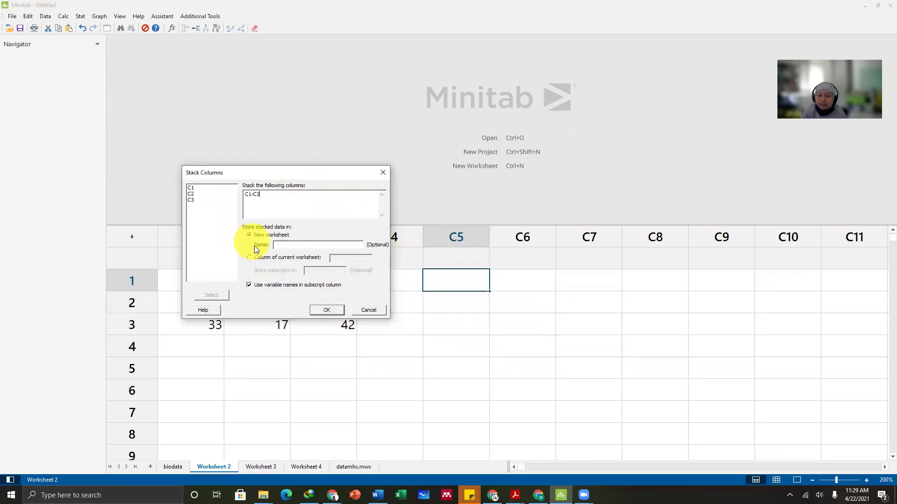
{"action": "left_click", "coordinate": [248, 257]}
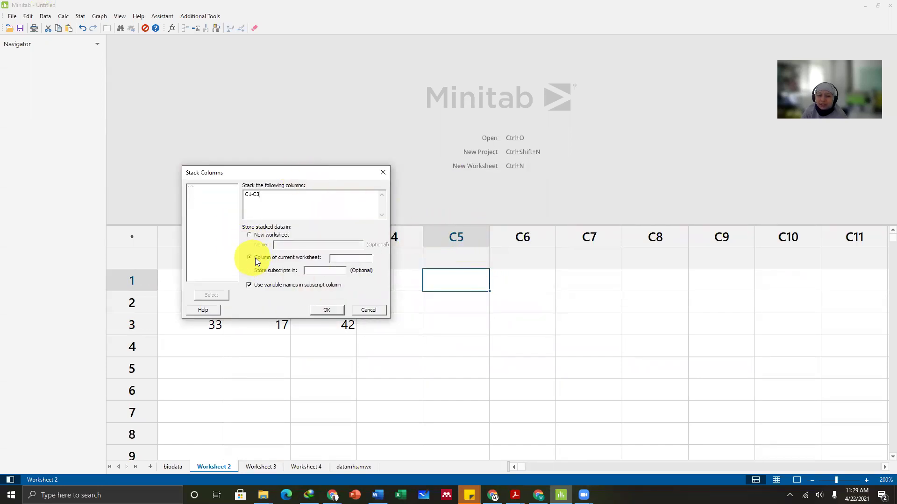
{"action": "left_click", "coordinate": [339, 260]}
{"action": "type", "text": "C5"}
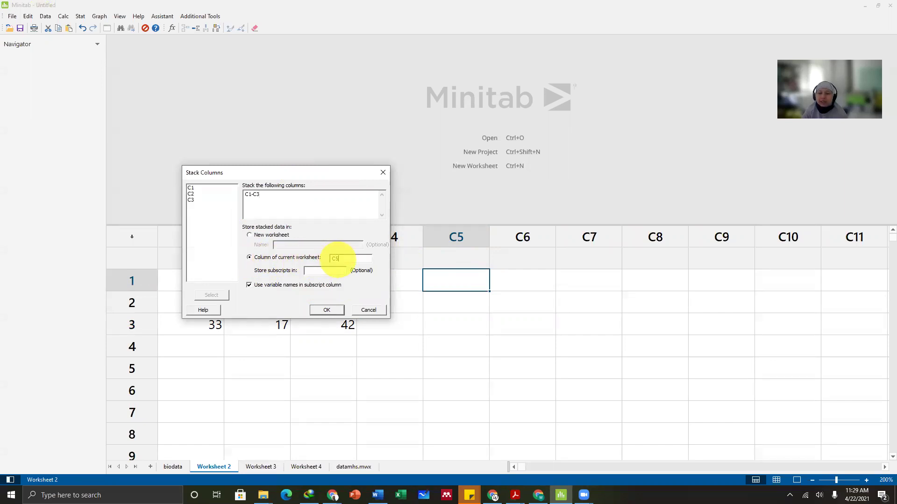
{"action": "key", "text": "Tab"}
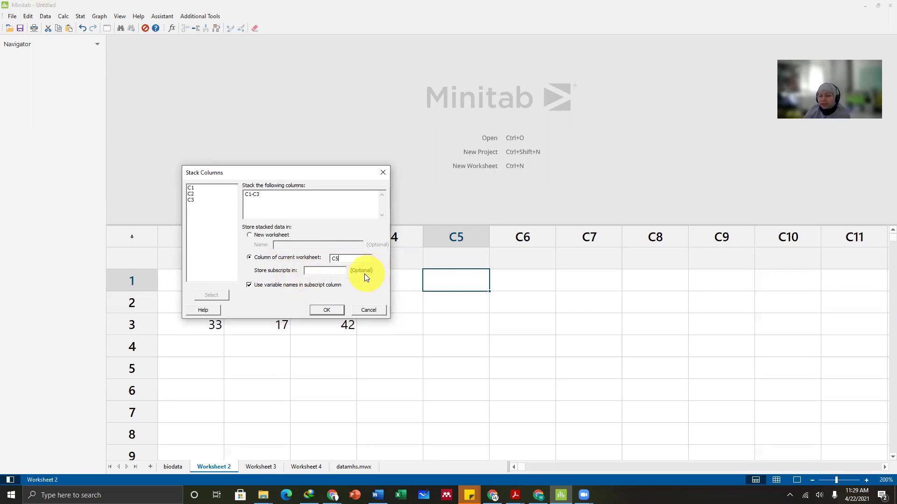
{"action": "type", "text": "C6"}
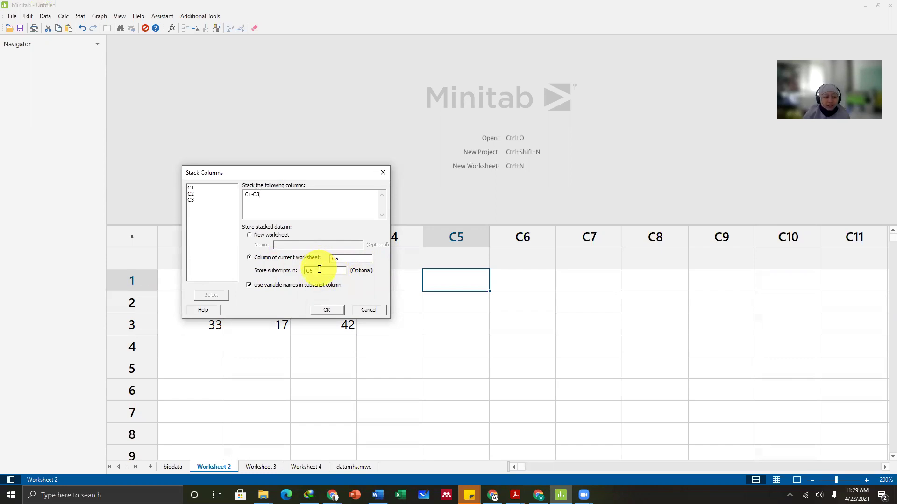
{"action": "left_click", "coordinate": [327, 310]}
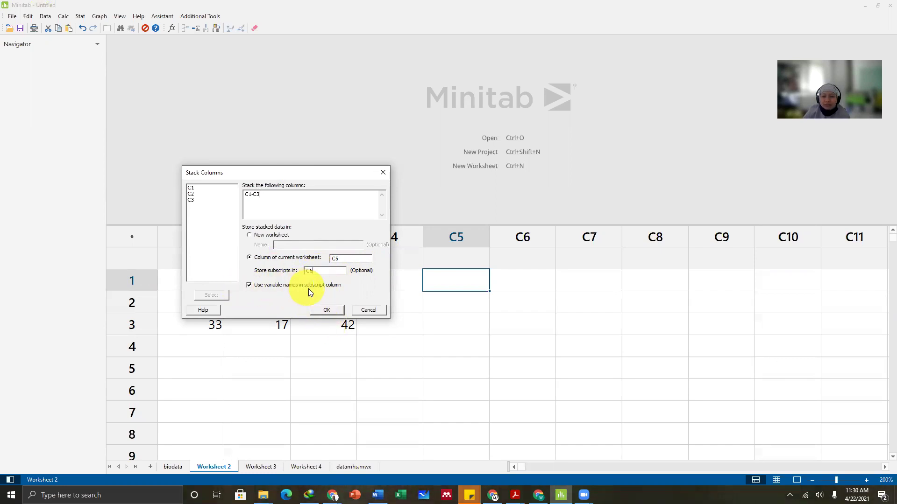
{"action": "left_click", "coordinate": [290, 284]}
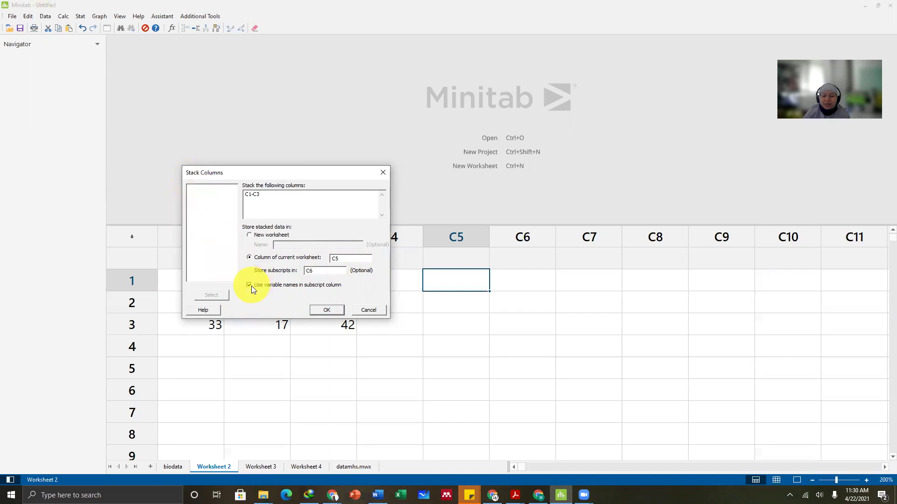
{"action": "left_click", "coordinate": [331, 310]}
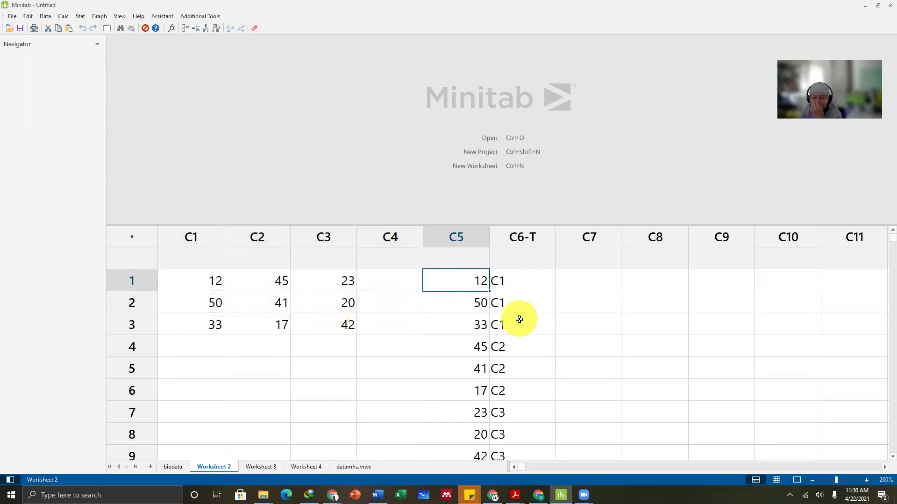
- Enlarge the worksheet area and compare the source values in C1 and C2 with the stacked data in C5 and labels in C6
{"action": "left_click_drag", "start_coordinate": [524, 226], "coordinate": [532, 109]}
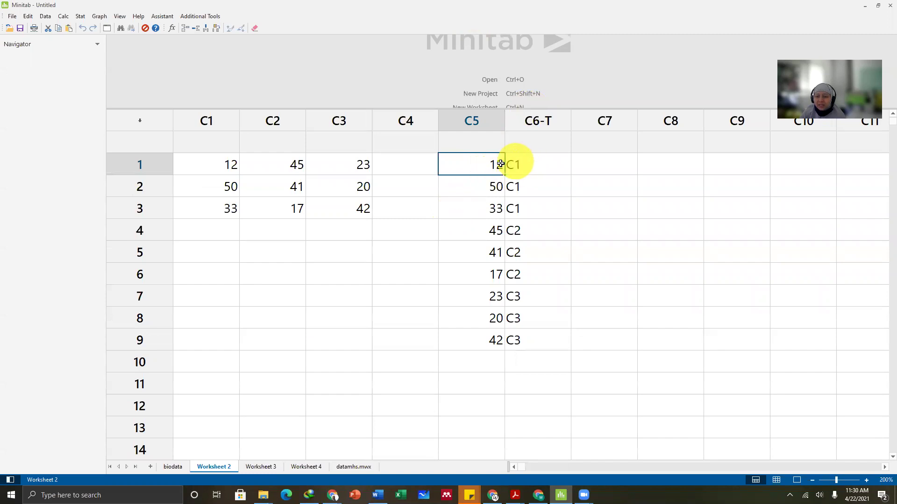
{"action": "left_click_drag", "start_coordinate": [228, 163], "coordinate": [222, 208]}
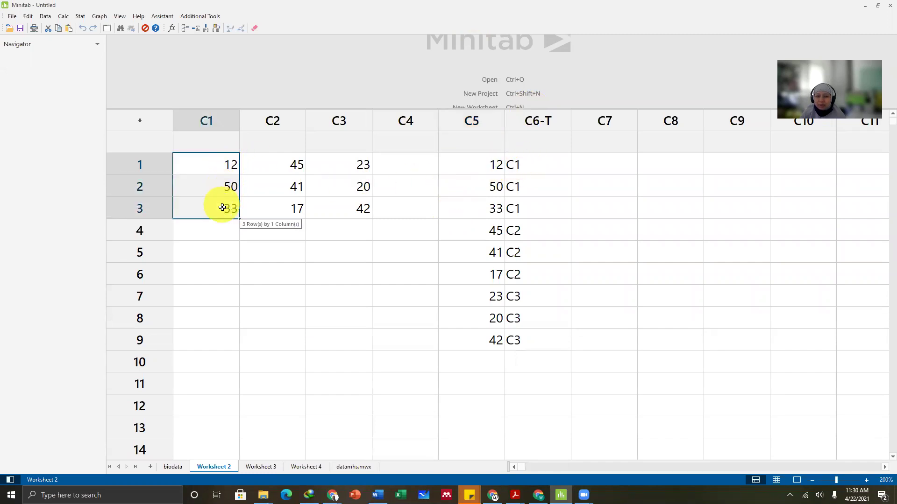
{"action": "left_click_drag", "start_coordinate": [489, 174], "coordinate": [487, 209]}
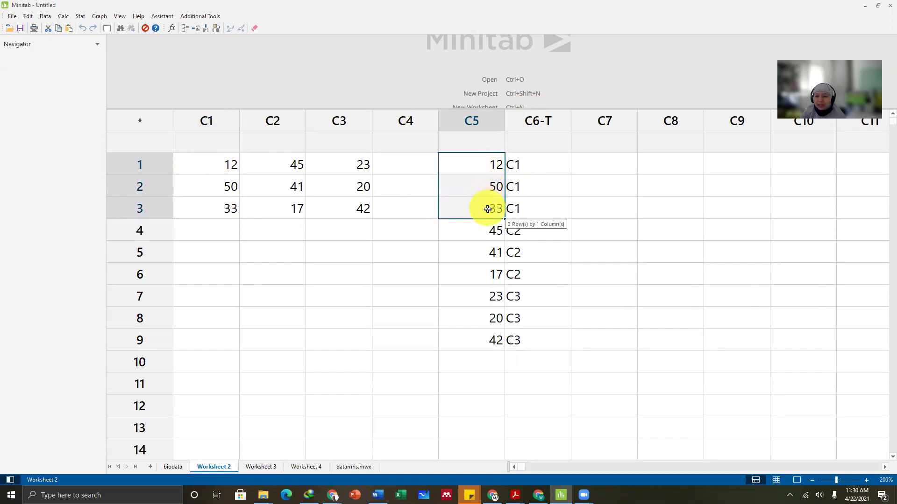
{"action": "left_click_drag", "start_coordinate": [551, 162], "coordinate": [551, 214]}
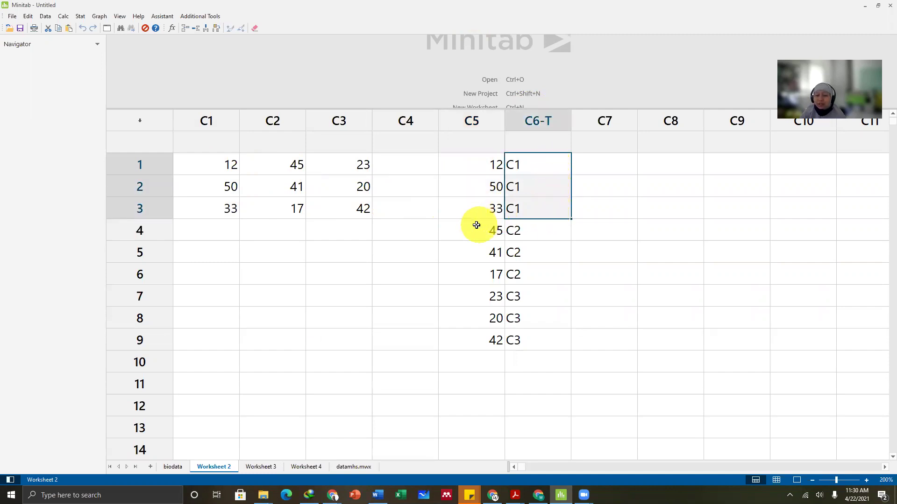
{"action": "left_click_drag", "start_coordinate": [275, 161], "coordinate": [277, 202]}
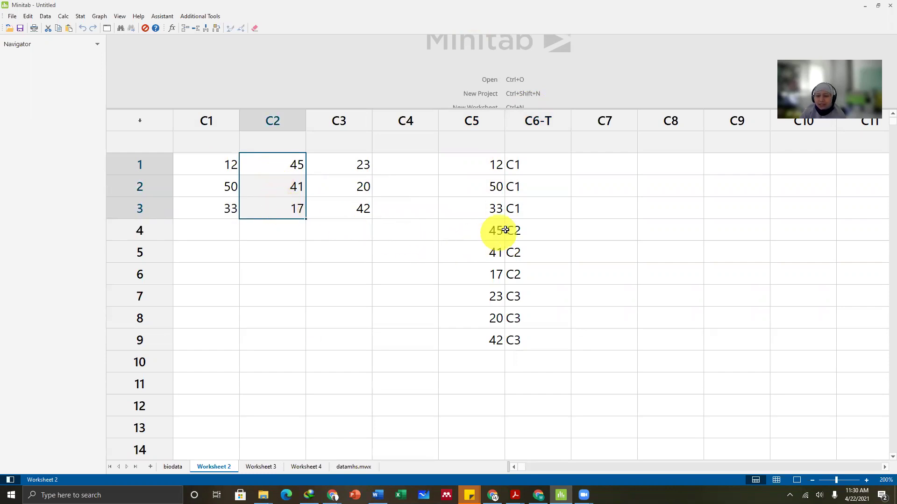
{"action": "left_click_drag", "start_coordinate": [483, 231], "coordinate": [484, 269]}
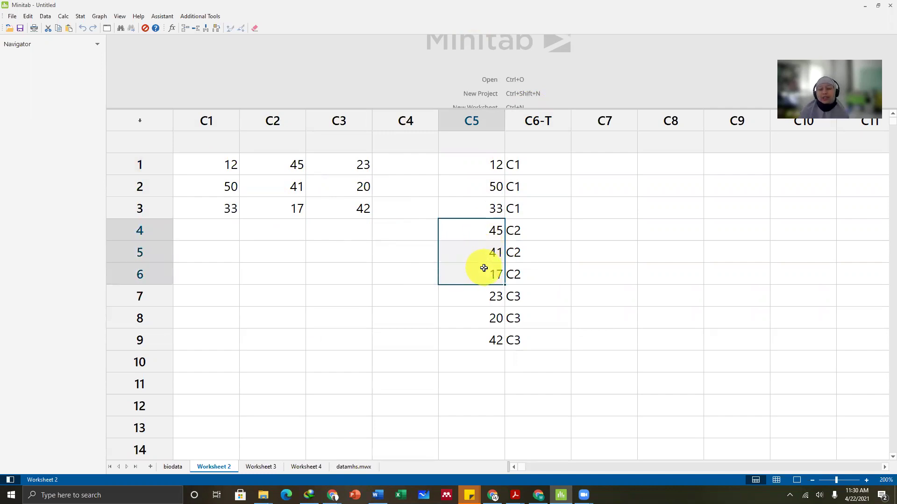
- Start the Stack Columns command again and clear the previous list of columns to stack
{"action": "left_click", "coordinate": [619, 165]}
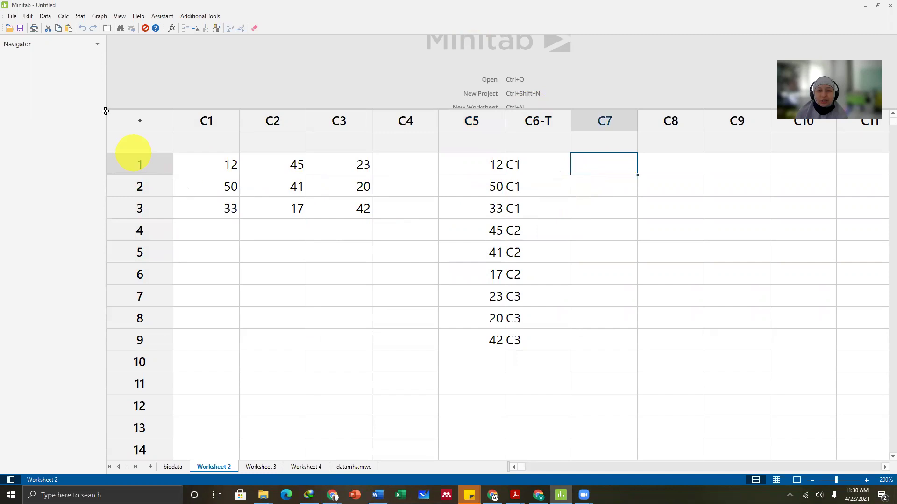
{"action": "left_click", "coordinate": [45, 16]}
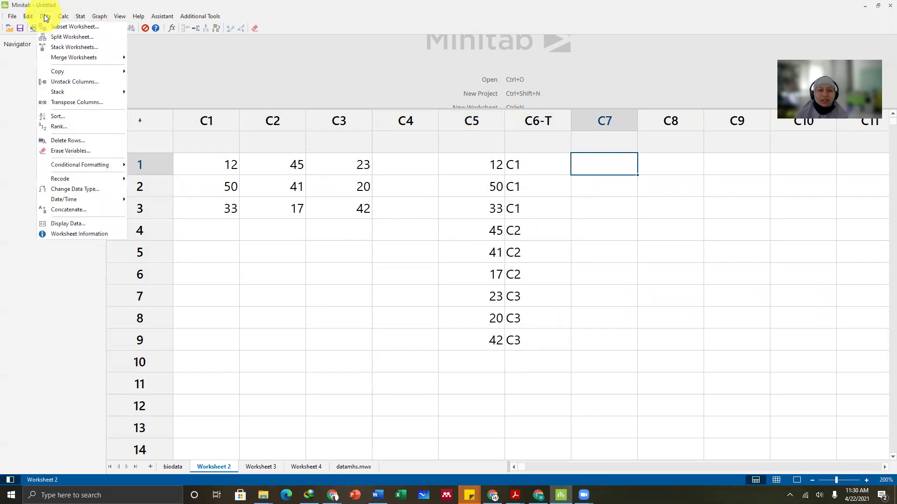
{"action": "mouse_move", "coordinate": [62, 92]}
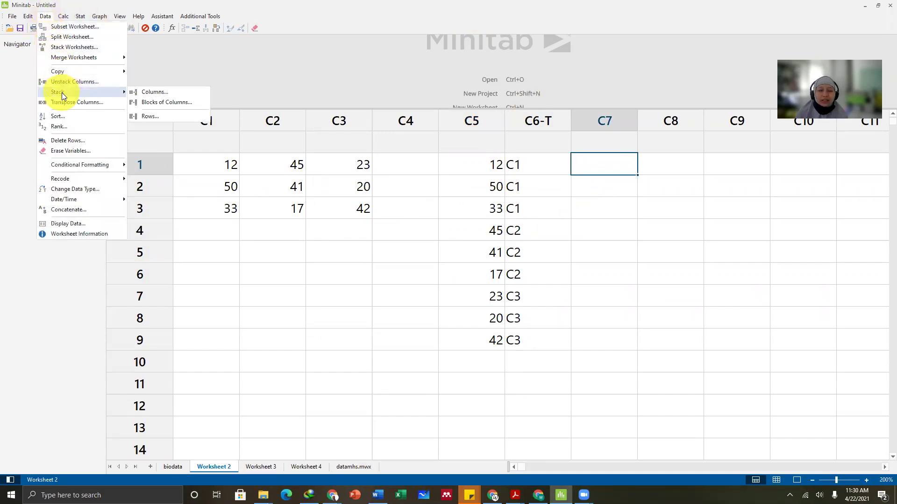
{"action": "left_click", "coordinate": [167, 92]}
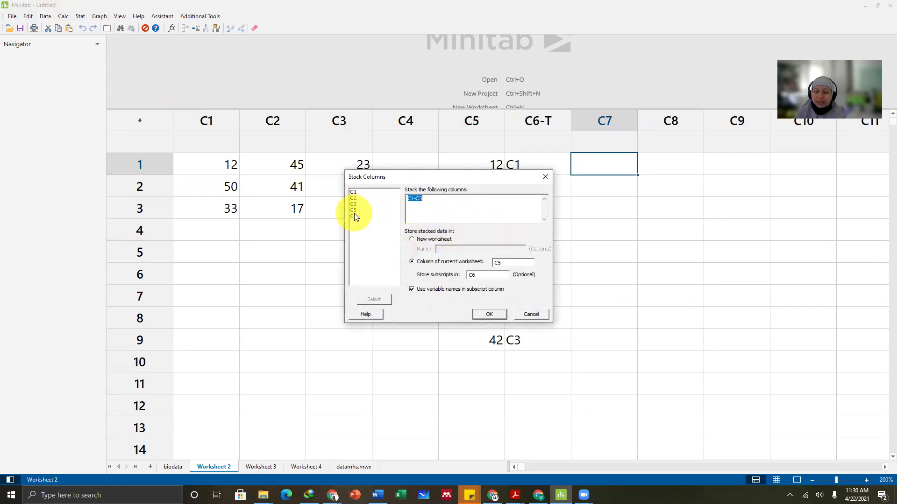
{"action": "left_click", "coordinate": [426, 211]}
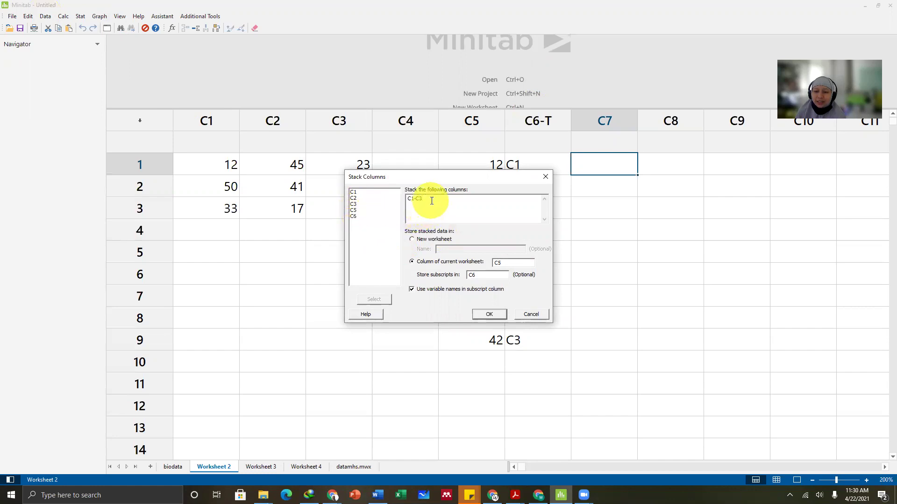
{"action": "left_click_drag", "start_coordinate": [432, 201], "coordinate": [406, 199]}
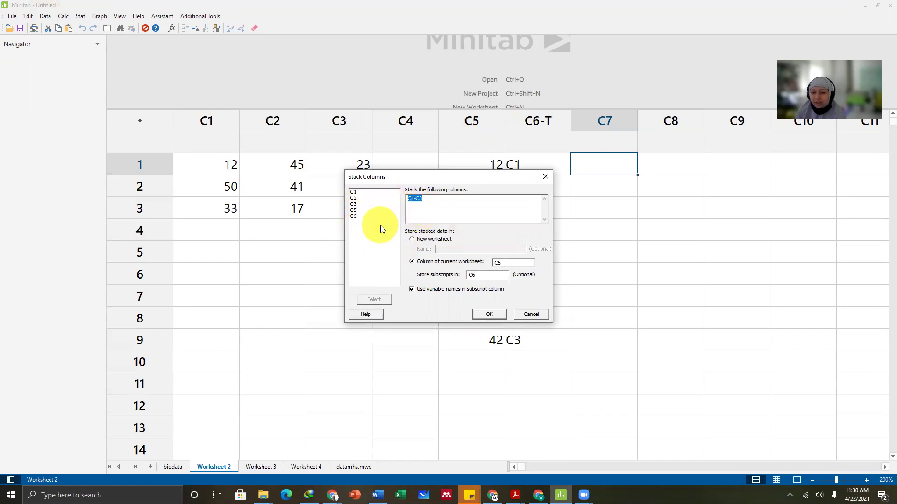
{"action": "key", "text": "BackSpace"}
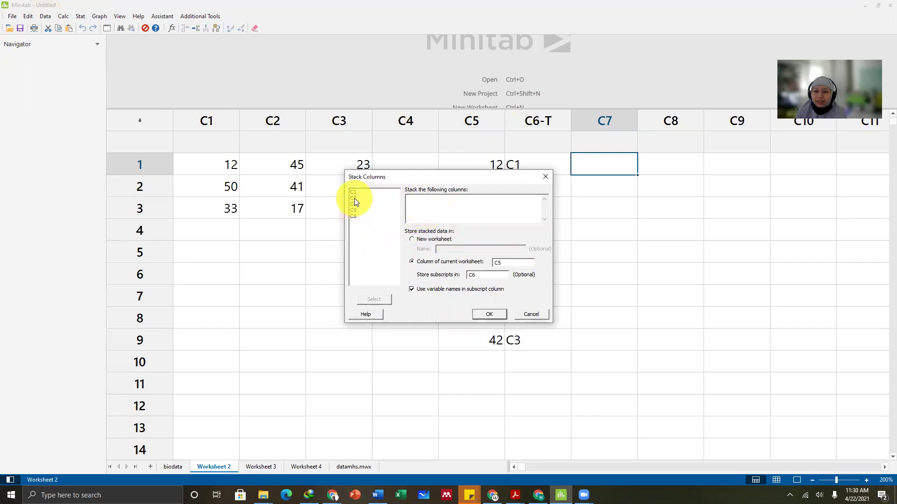
- Choose C2, C3 and C1, in that order, as the columns to stack
{"action": "left_click", "coordinate": [354, 198]}
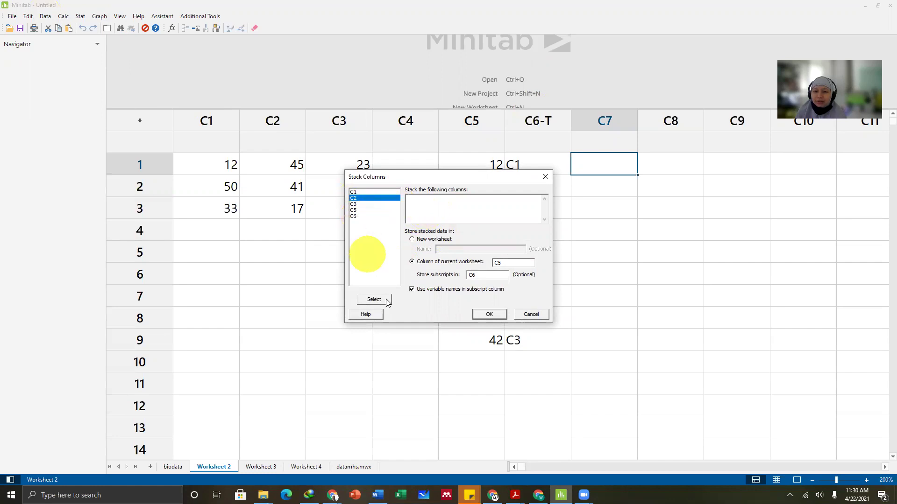
{"action": "left_click", "coordinate": [381, 299]}
{"action": "left_click", "coordinate": [355, 203]}
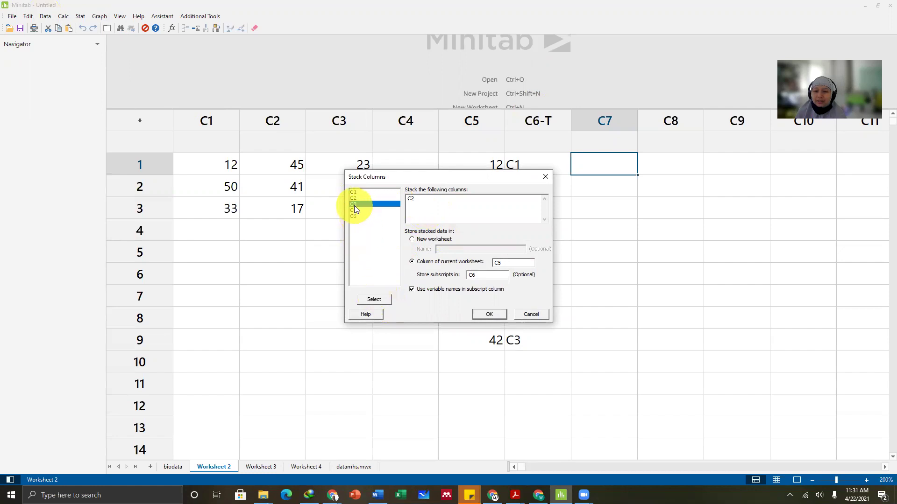
{"action": "left_click", "coordinate": [375, 300]}
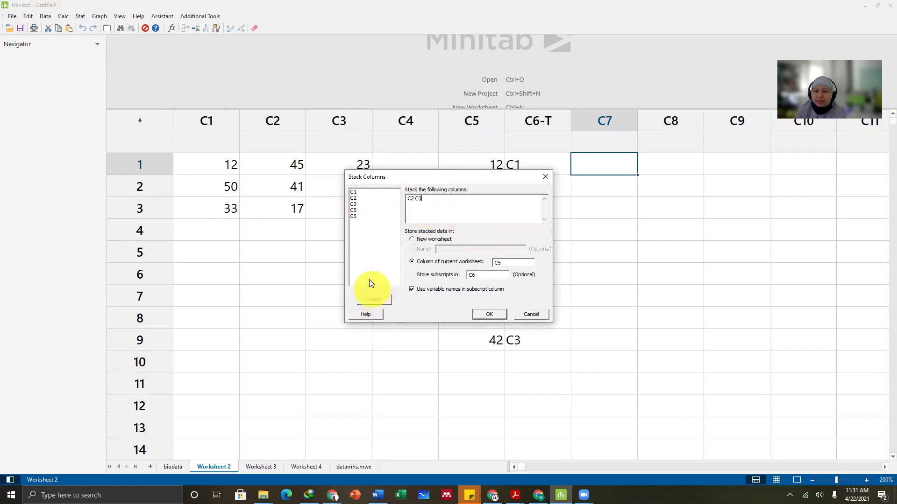
{"action": "left_click", "coordinate": [352, 192]}
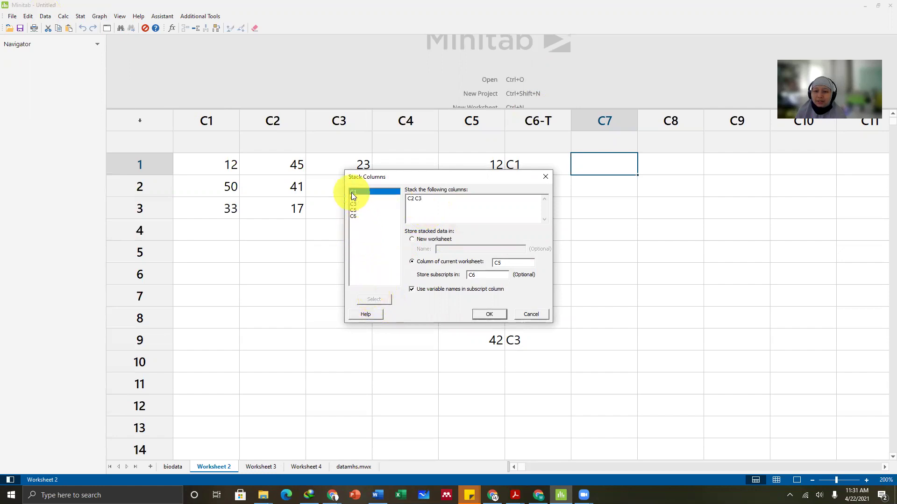
{"action": "left_click", "coordinate": [378, 300]}
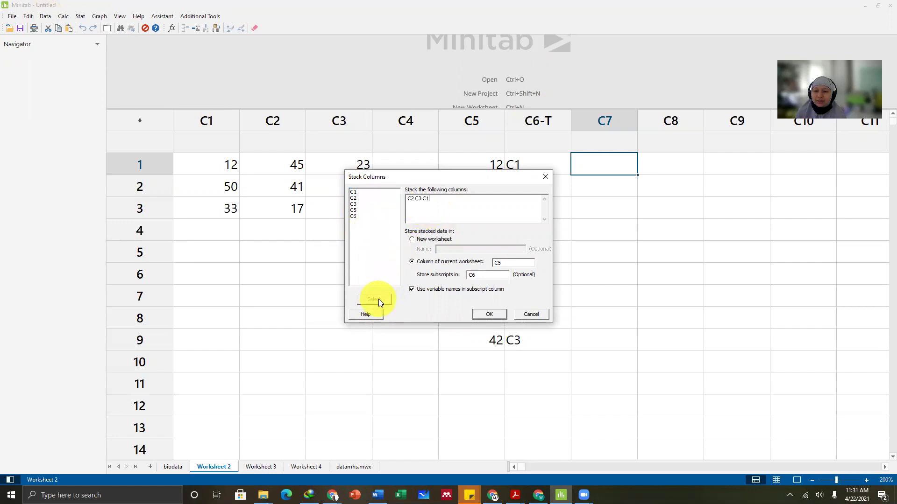
- Stack the chosen columns into C8 of the current worksheet, storing the subscripts in C9
{"action": "left_click", "coordinate": [503, 264]}
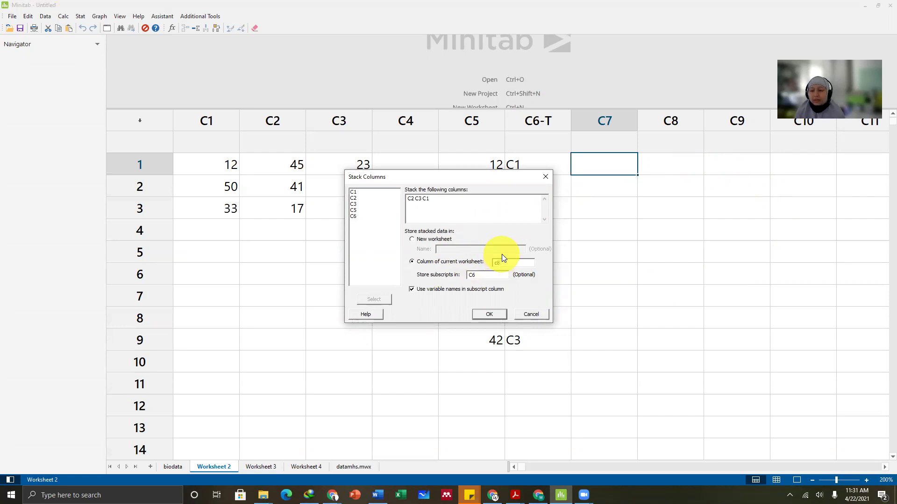
{"action": "left_click_drag", "start_coordinate": [478, 274], "coordinate": [460, 278]}
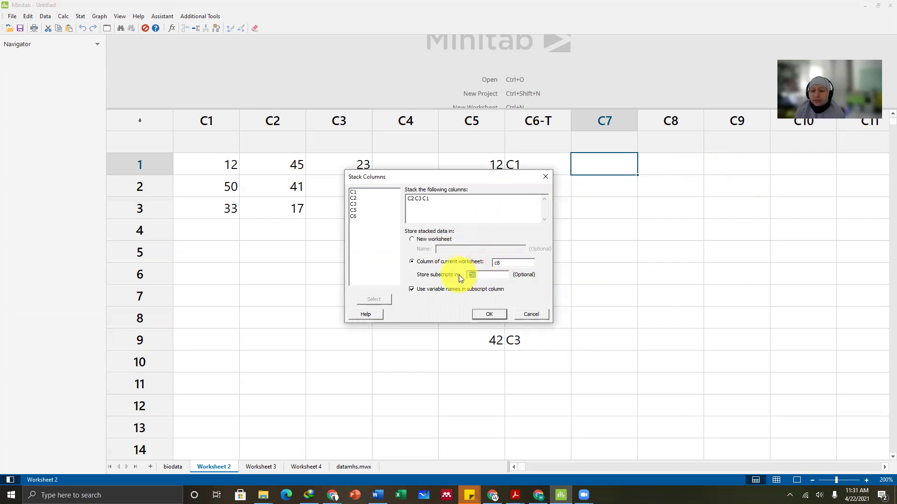
{"action": "type", "text": "c9"}
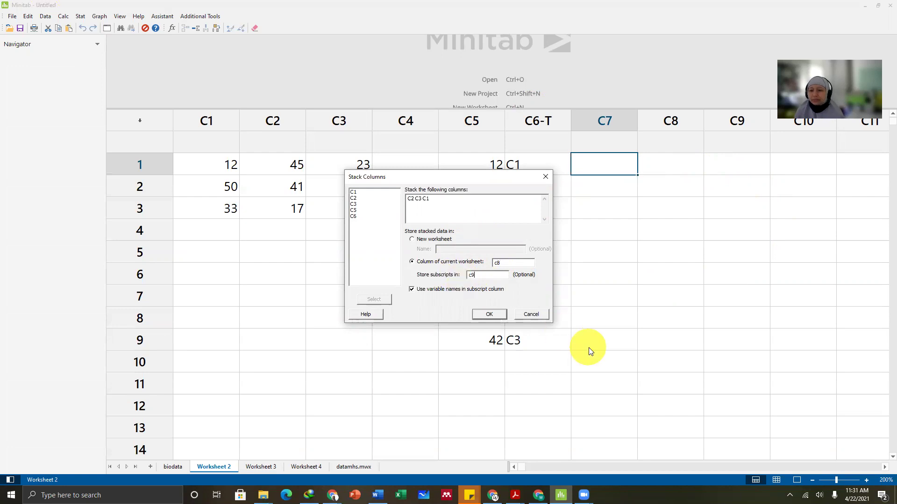
{"action": "left_click", "coordinate": [487, 314]}
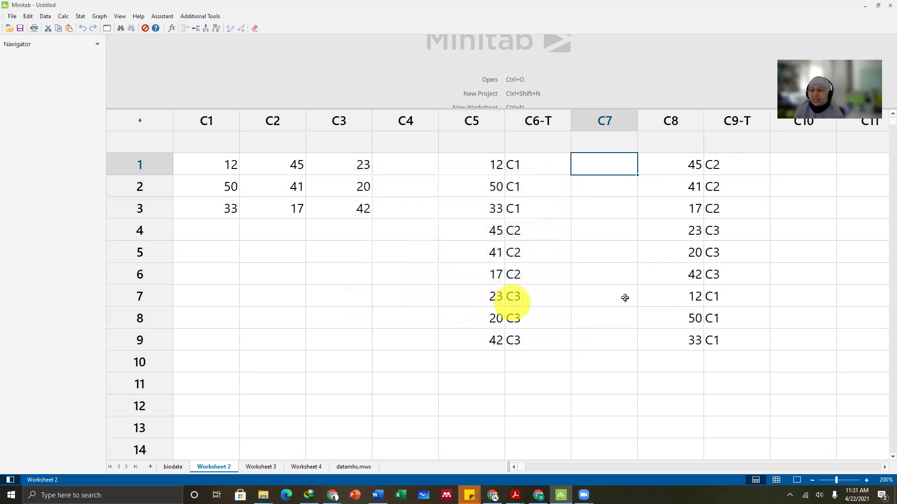
- Compare the stacking order of the data and subscripts in C8 and C9 with the earlier subscripts in C6
{"action": "left_click", "coordinate": [731, 169]}
{"action": "left_click_drag", "start_coordinate": [732, 169], "coordinate": [735, 213]}
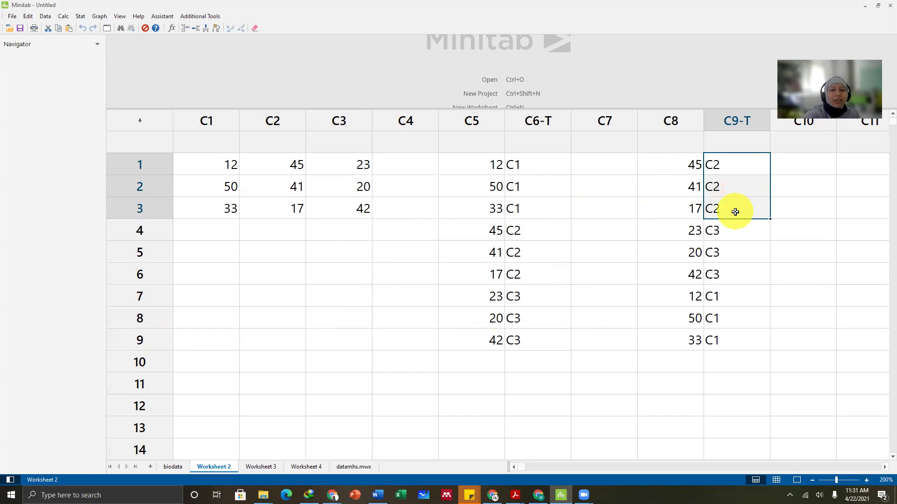
{"action": "left_click_drag", "start_coordinate": [541, 166], "coordinate": [535, 330]}
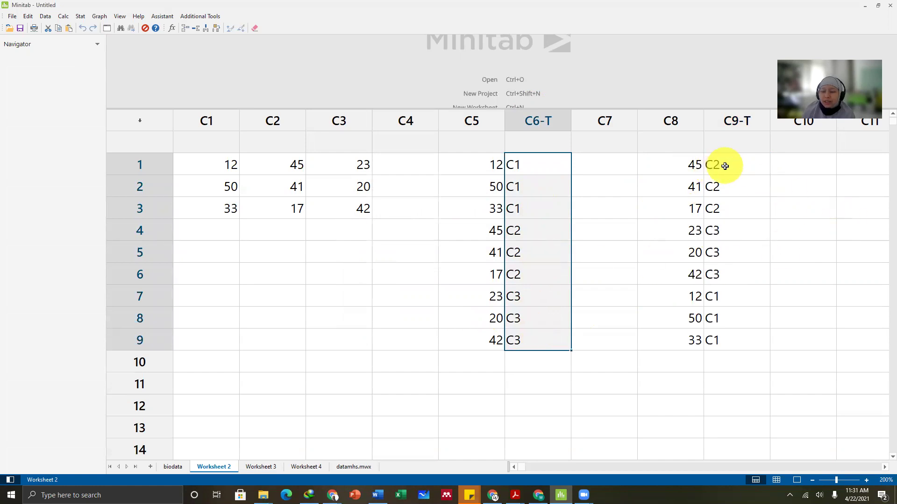
{"action": "left_click_drag", "start_coordinate": [725, 166], "coordinate": [732, 309]}
{"action": "left_click", "coordinate": [673, 252]}
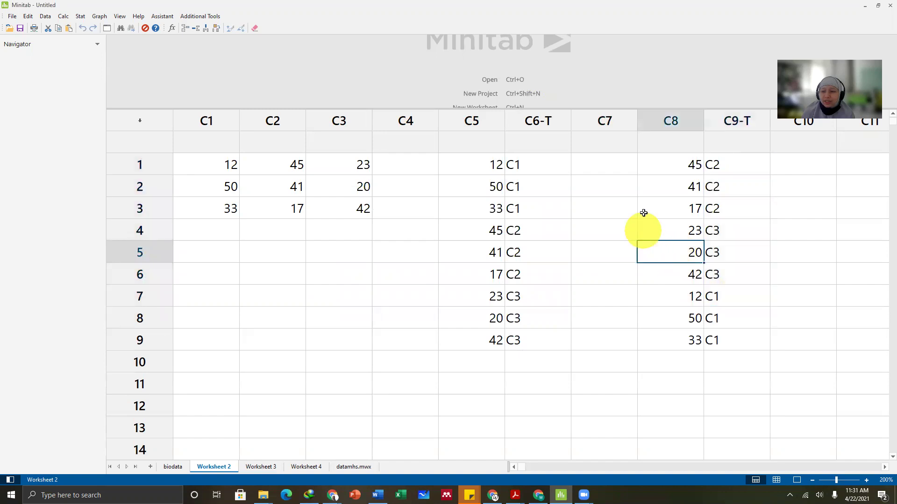
{"action": "key", "text": "Up"}
{"action": "key", "text": "Up"}
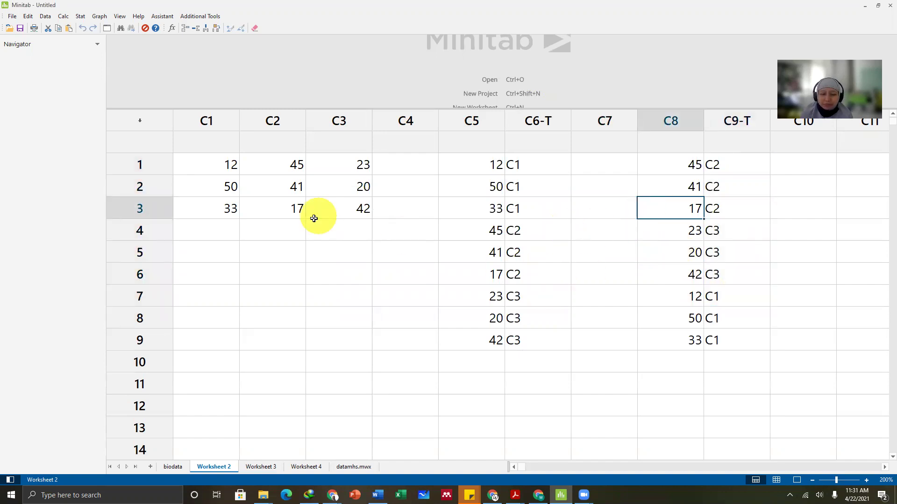
{"action": "left_click", "coordinate": [257, 277]}
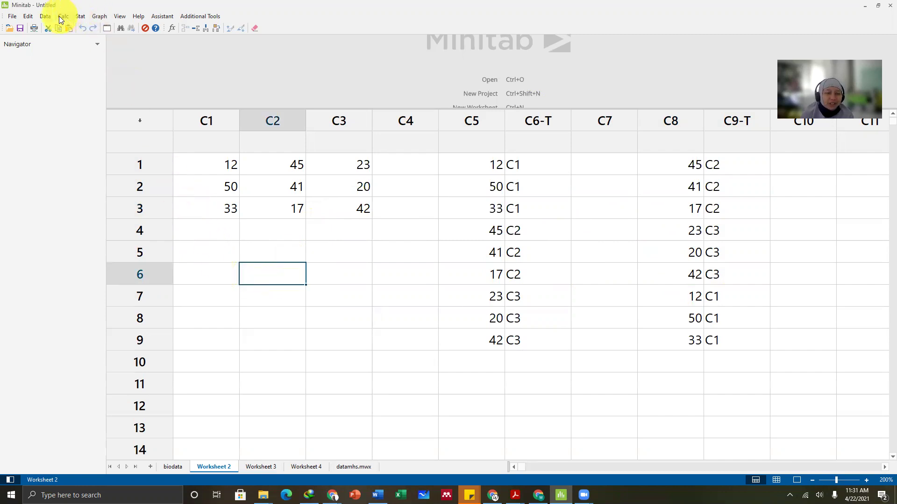
{"action": "left_click", "coordinate": [43, 14]}
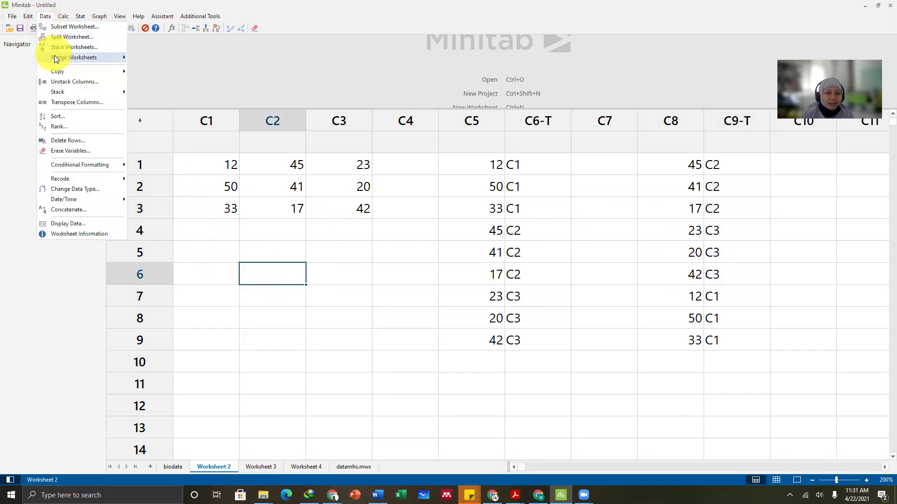
{"action": "mouse_move", "coordinate": [60, 94]}
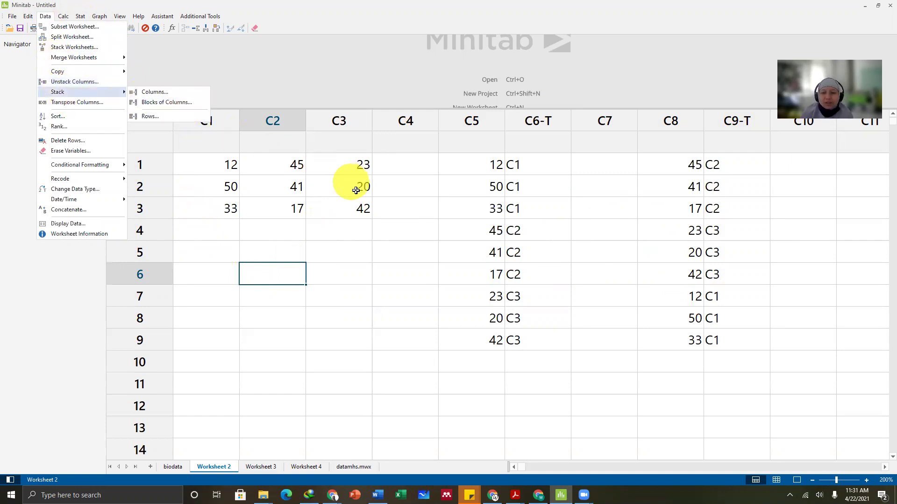
{"action": "left_click", "coordinate": [400, 227]}
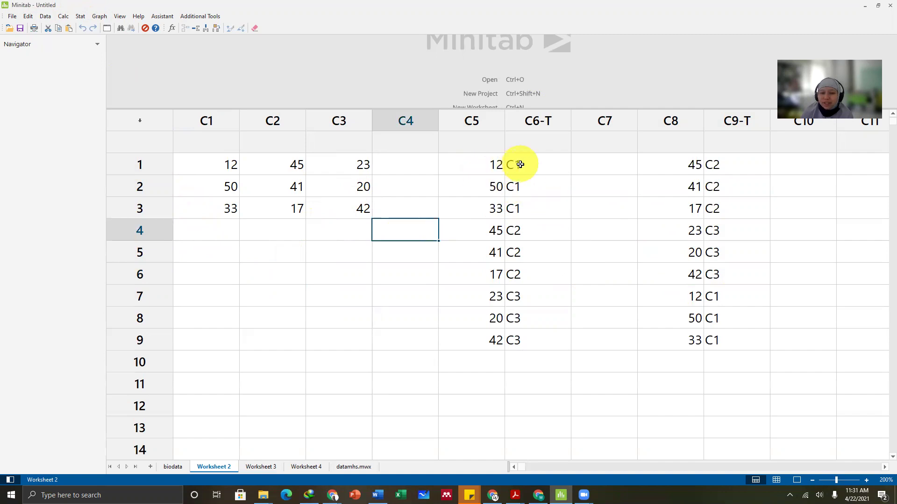
{"action": "left_click_drag", "start_coordinate": [752, 172], "coordinate": [741, 271]}
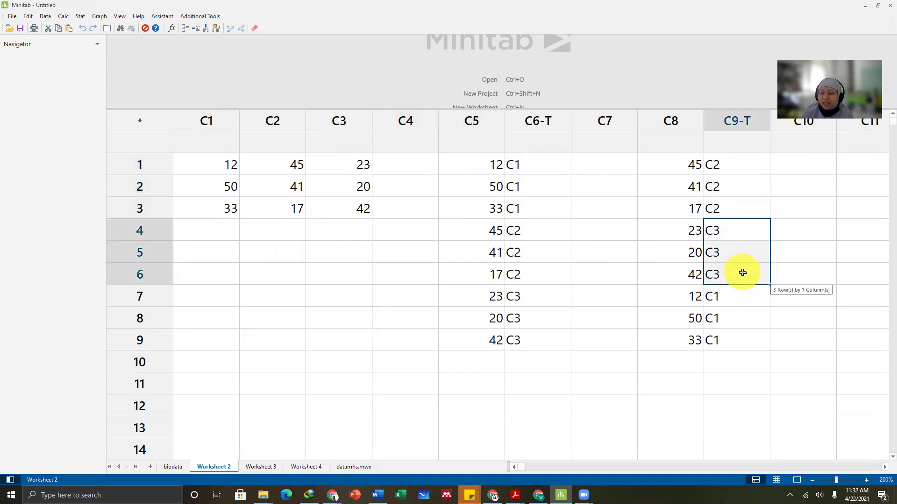
{"action": "left_click", "coordinate": [625, 273]}
{"action": "left_click", "coordinate": [766, 233]}
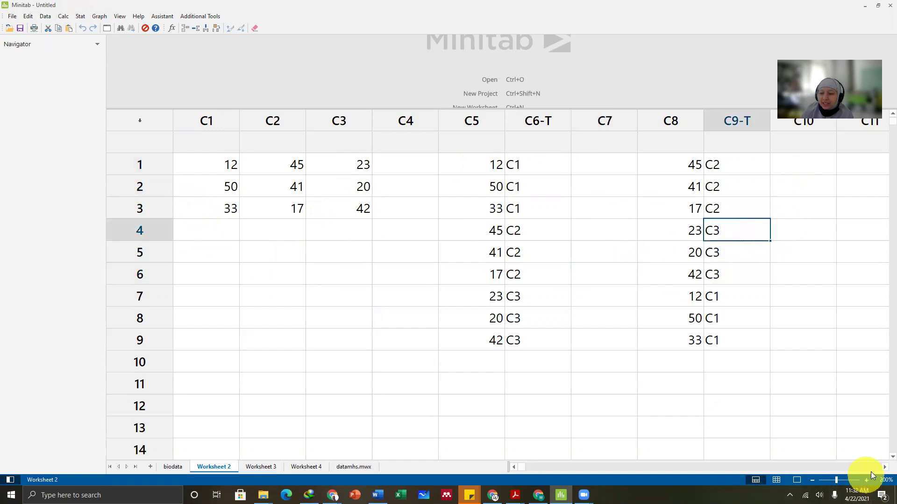
{"action": "left_click", "coordinate": [884, 468]}
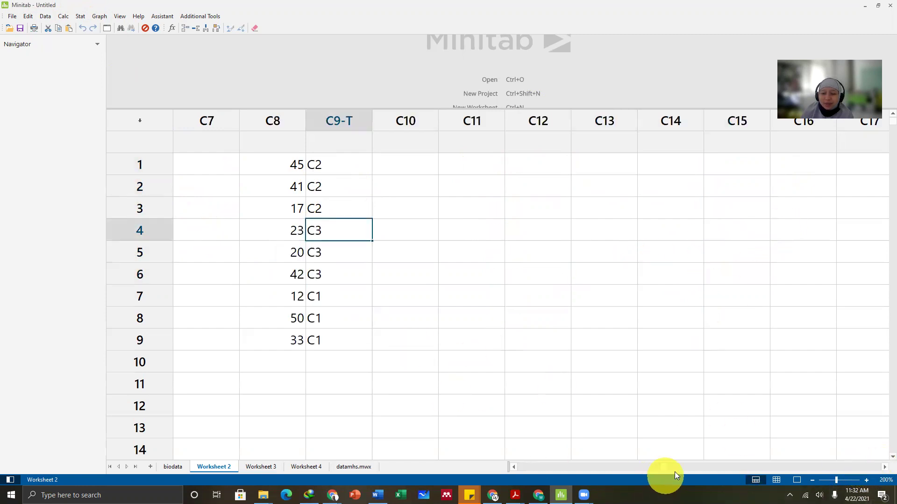
{"action": "left_click_drag", "start_coordinate": [664, 466], "coordinate": [514, 465]}
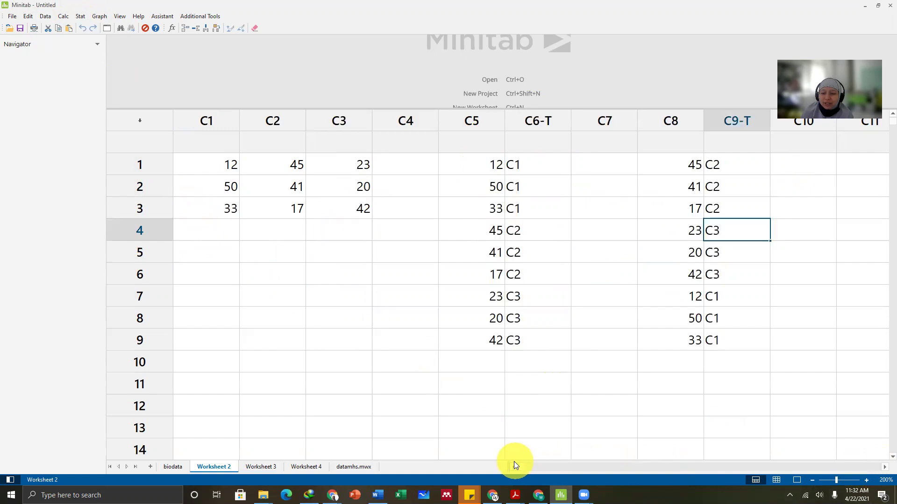
- Delete the stacked results in rows 1 to 9 of C5 through C9
{"action": "left_click", "coordinate": [531, 381]}
{"action": "left_click_drag", "start_coordinate": [487, 165], "coordinate": [708, 333]}
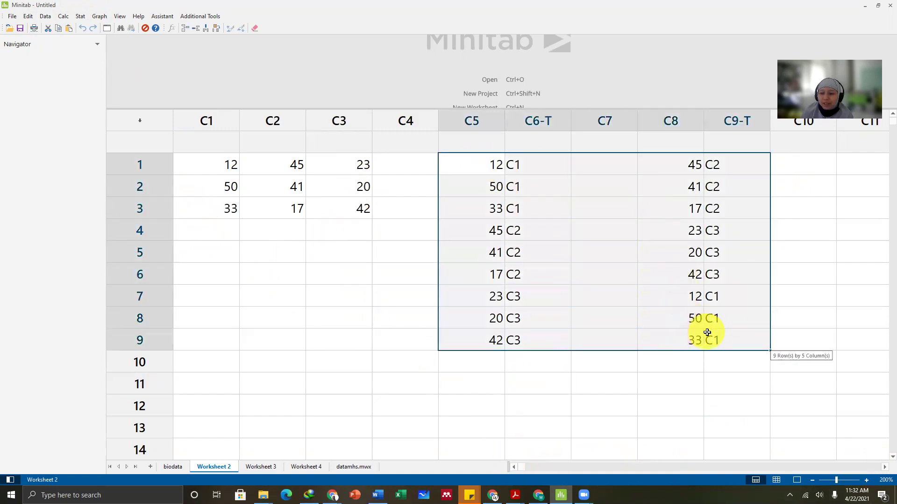
{"action": "key", "text": "Delete"}
{"action": "left_click", "coordinate": [433, 243]}
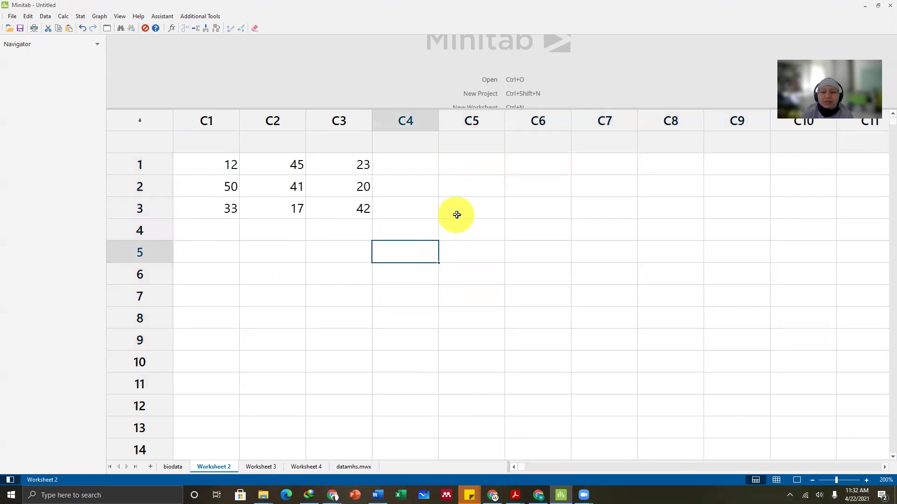
- Start stacking blocks of columns and define the first block as C1 and C3
{"action": "left_click", "coordinate": [440, 164]}
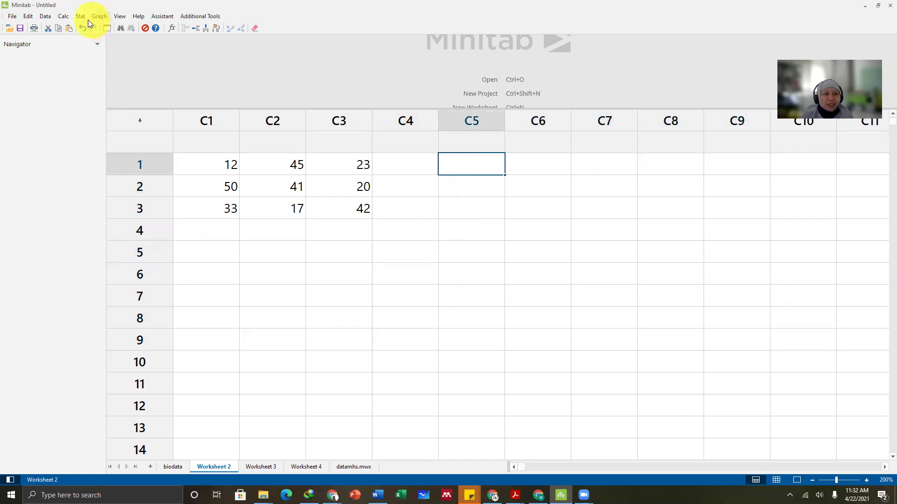
{"action": "left_click", "coordinate": [49, 17]}
{"action": "mouse_move", "coordinate": [63, 93]}
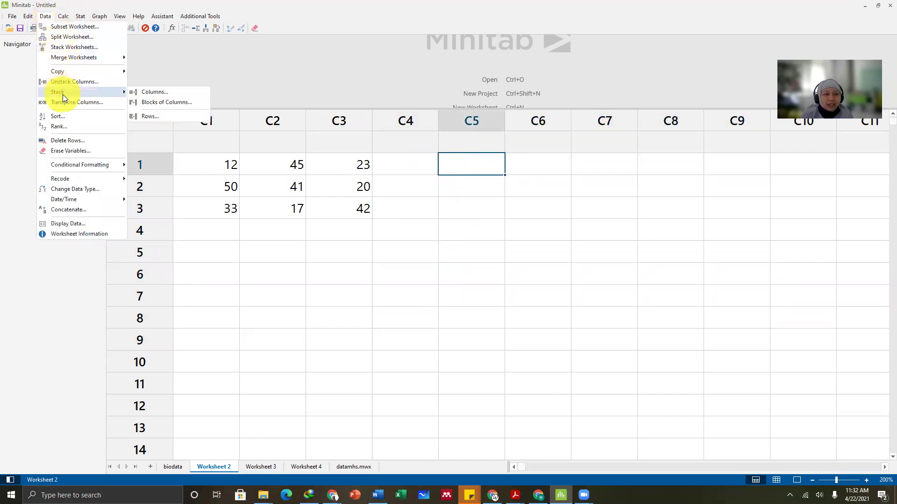
{"action": "left_click", "coordinate": [155, 105]}
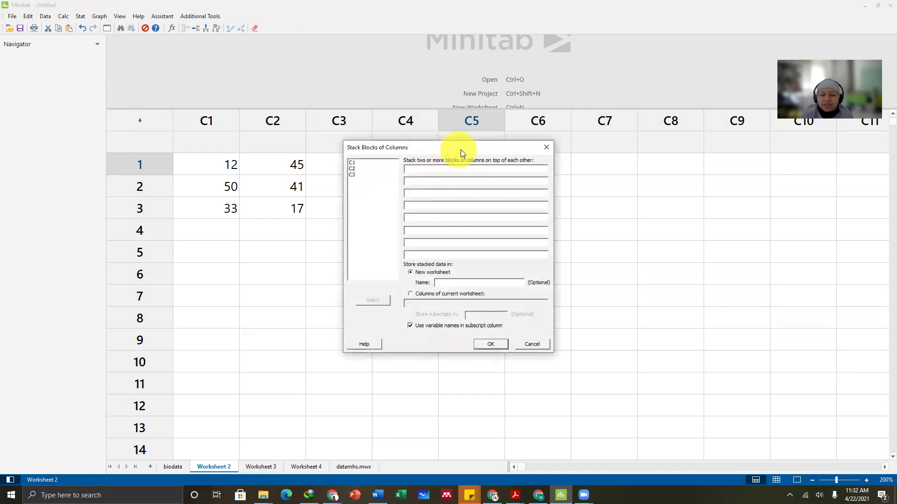
{"action": "left_click_drag", "start_coordinate": [461, 150], "coordinate": [660, 146]}
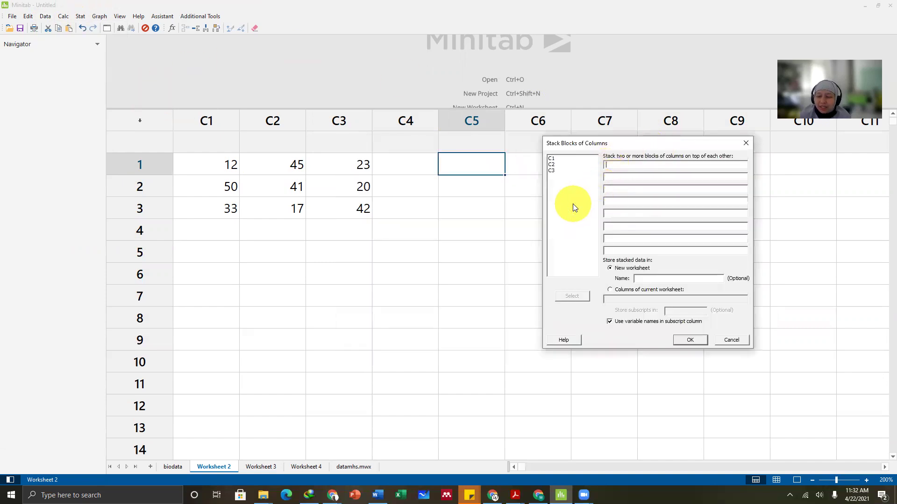
{"action": "left_click", "coordinate": [553, 159]}
{"action": "left_click", "coordinate": [613, 165]}
{"action": "left_click", "coordinate": [572, 296]}
{"action": "left_click", "coordinate": [553, 170]}
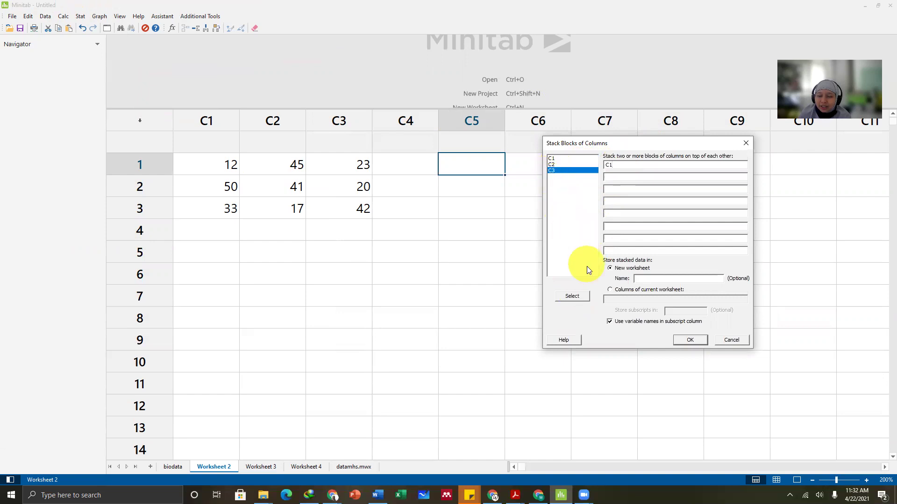
{"action": "left_click", "coordinate": [573, 296]}
- Define the second block to stack as C2 and C3
{"action": "left_click", "coordinate": [622, 178]}
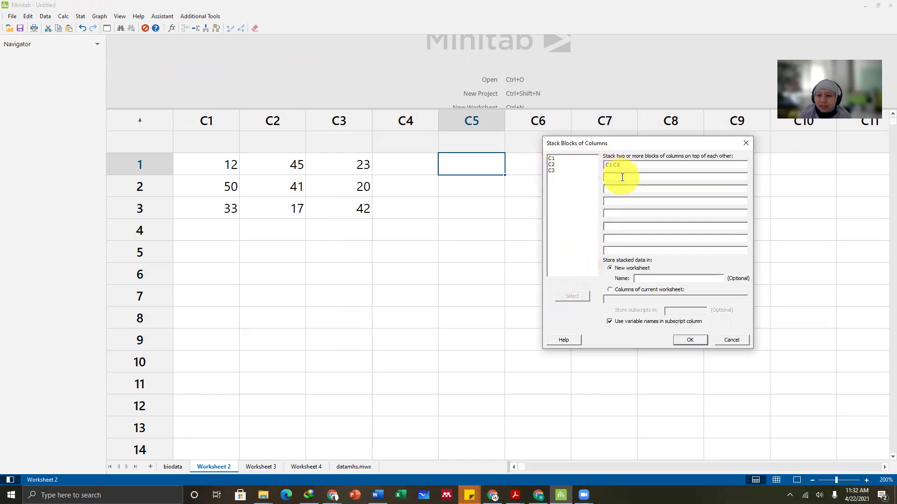
{"action": "left_click", "coordinate": [552, 165]}
{"action": "left_click", "coordinate": [569, 296]}
{"action": "left_click", "coordinate": [551, 170]}
{"action": "left_click", "coordinate": [581, 297]}
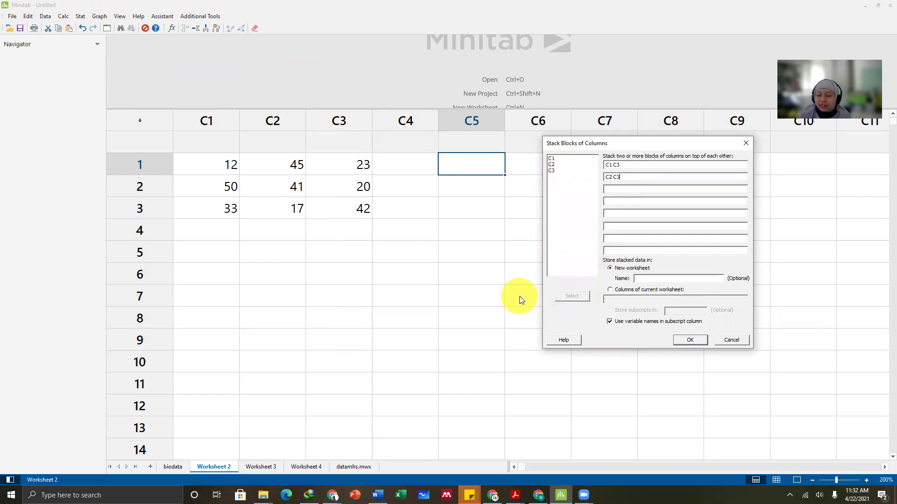
- Try to stack the two blocks into C5 of the current worksheet, storing the subscripts in C6
{"action": "left_click", "coordinate": [609, 290]}
{"action": "left_click", "coordinate": [639, 299]}
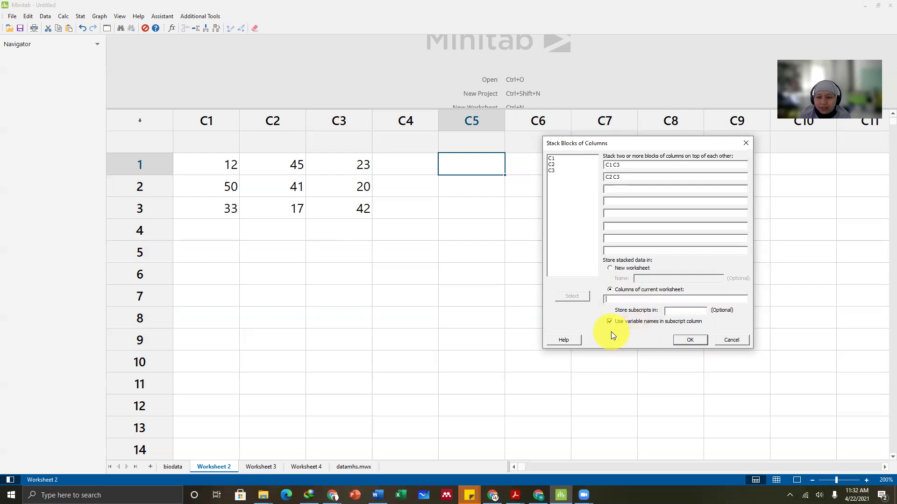
{"action": "type", "text": "c5"}
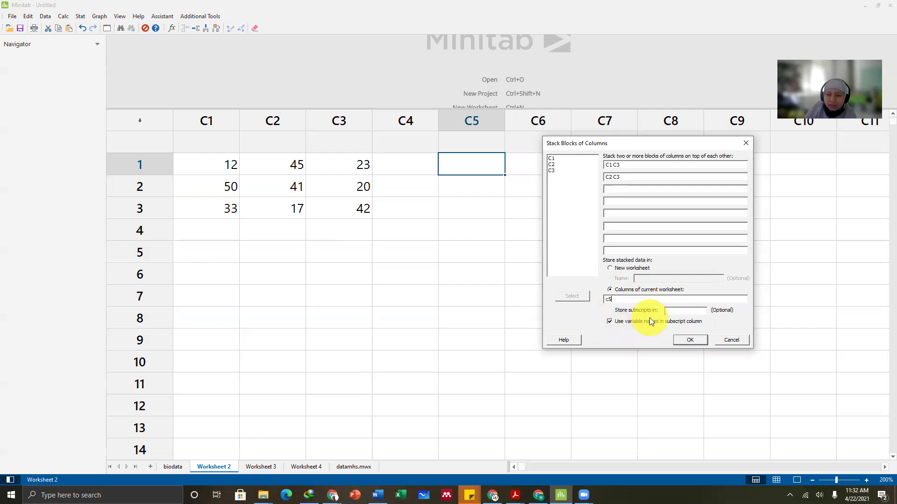
{"action": "left_click", "coordinate": [689, 312]}
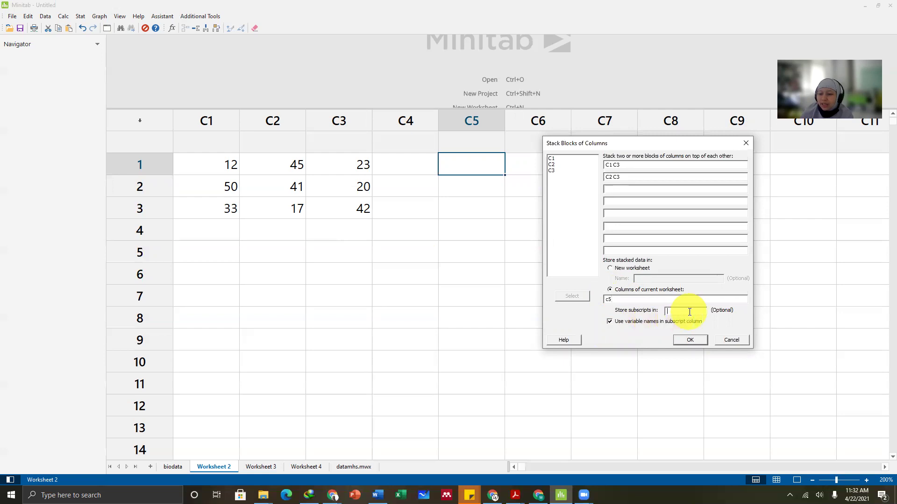
{"action": "type", "text": "c6"}
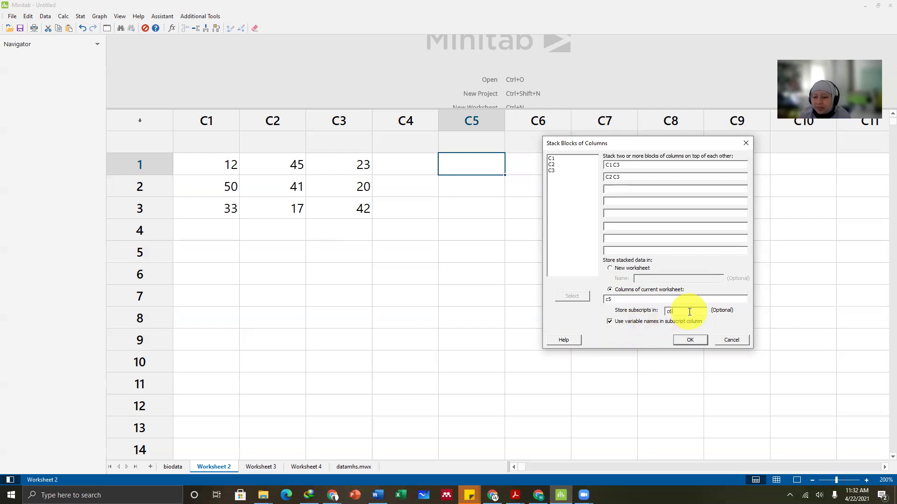
{"action": "left_click", "coordinate": [690, 341]}
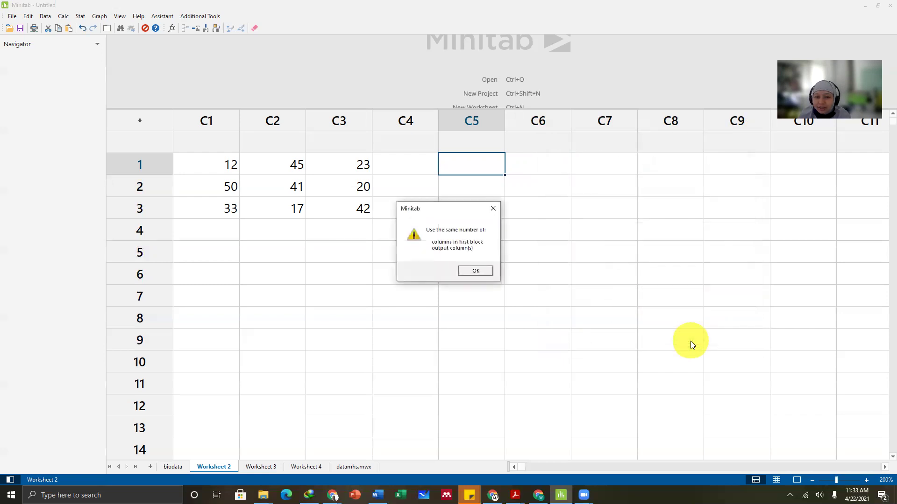
- Remove the C2 C3 block and try to stack again with only the C1 C3 block
{"action": "left_click", "coordinate": [471, 272]}
{"action": "left_click", "coordinate": [433, 182]}
{"action": "left_click_drag", "start_coordinate": [433, 182], "coordinate": [397, 183]}
{"action": "key", "text": "BackSpace"}
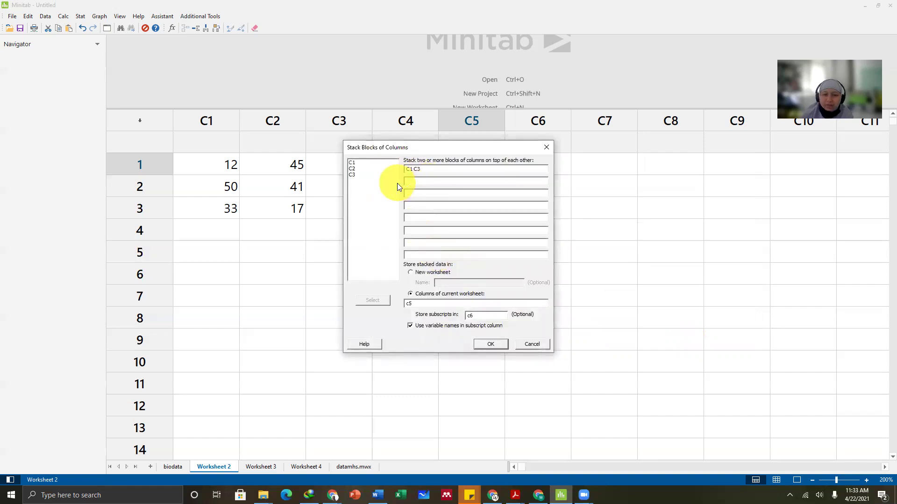
{"action": "left_click", "coordinate": [495, 345]}
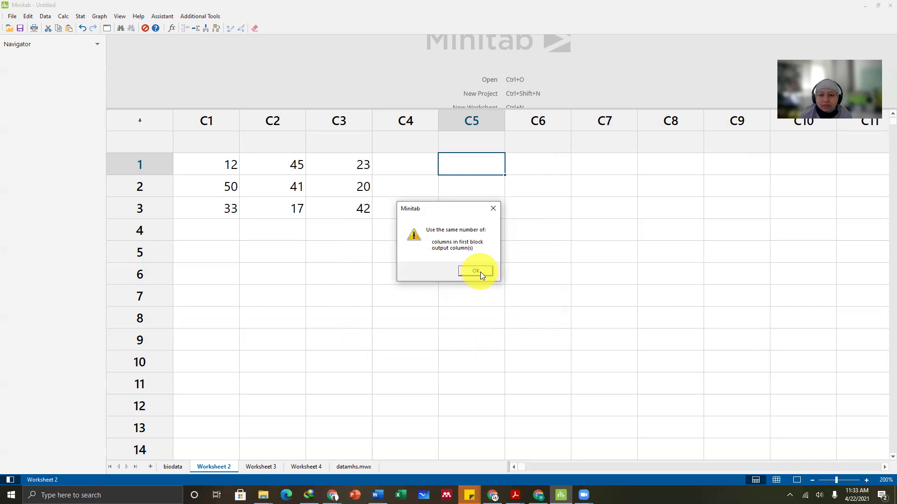
{"action": "left_click", "coordinate": [480, 272]}
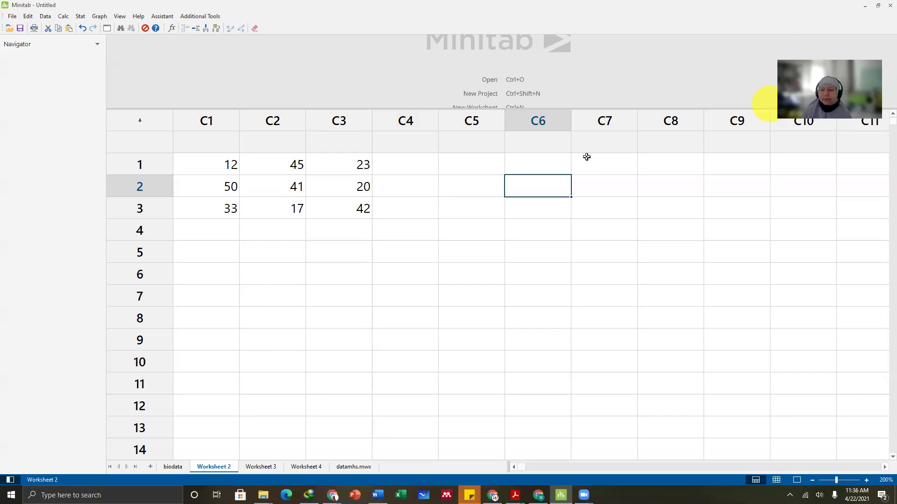
- Enter 24, 35 and 64 in rows 1 to 3 of C4
{"action": "left_click", "coordinate": [403, 232]}
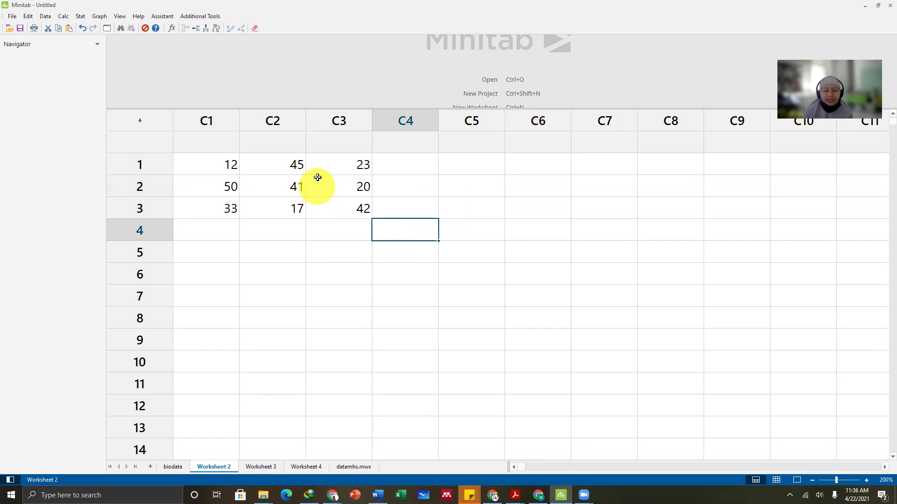
{"action": "left_click", "coordinate": [415, 171]}
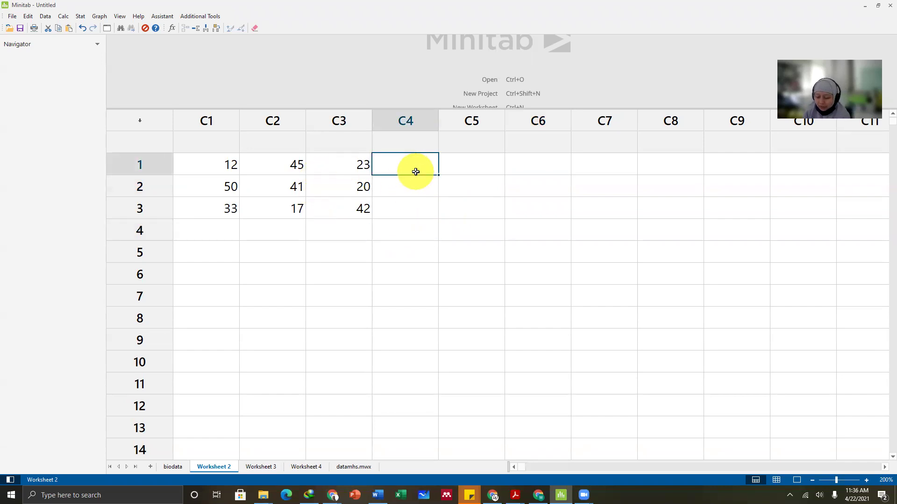
{"action": "type", "text": "24"}
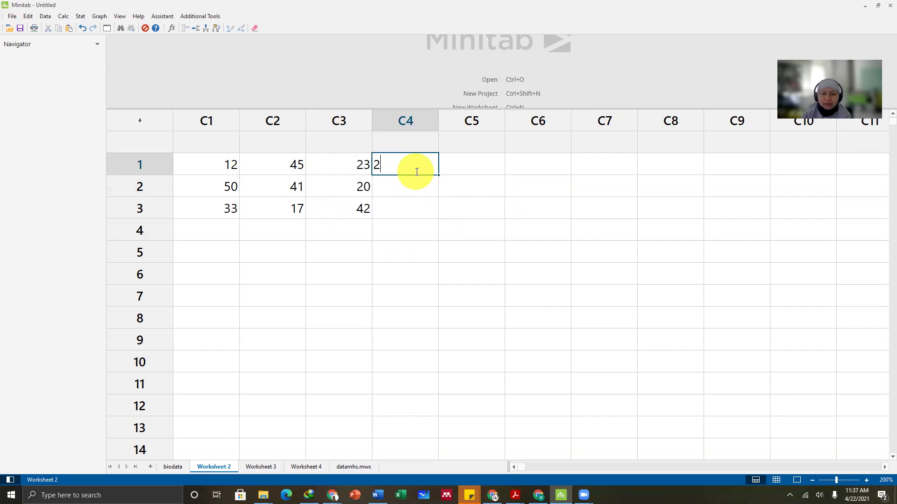
{"action": "key", "text": "Return"}
{"action": "type", "text": "35"}
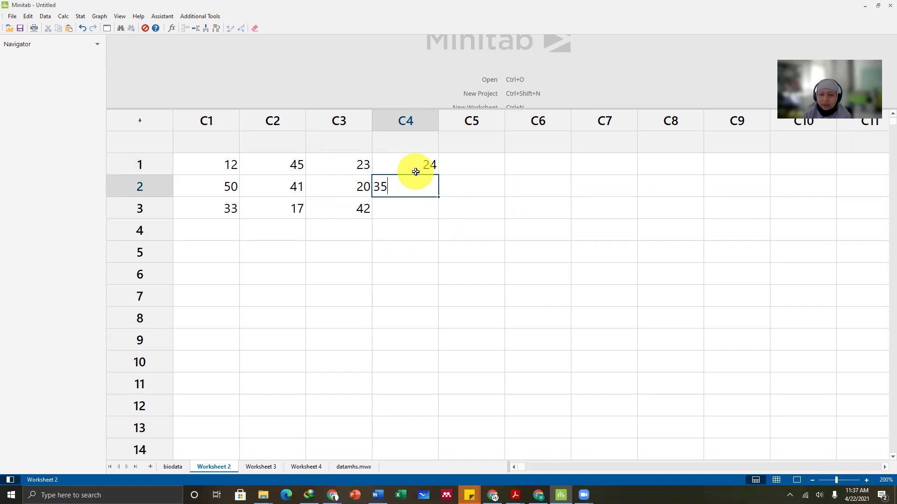
{"action": "key", "text": "Return"}
{"action": "type", "text": "64"}
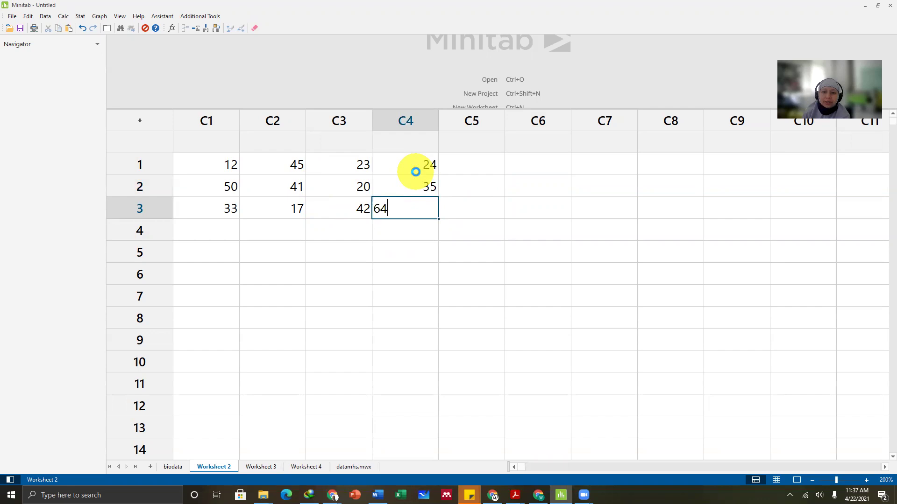
{"action": "key", "text": "Return"}
{"action": "left_click", "coordinate": [515, 161]}
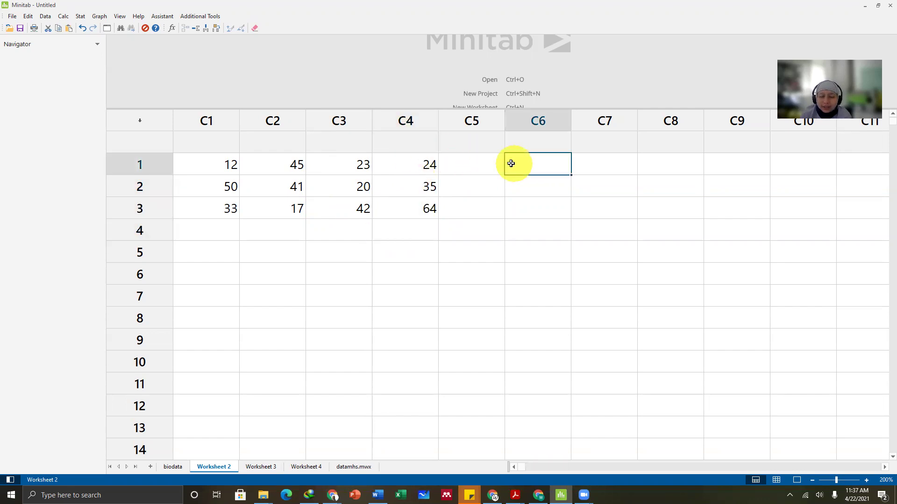
- Examine the data in columns C1 to C4 to see which columns could be paired into blocks
{"action": "left_click_drag", "start_coordinate": [216, 164], "coordinate": [215, 208]}
{"action": "left_click_drag", "start_coordinate": [346, 159], "coordinate": [348, 210]}
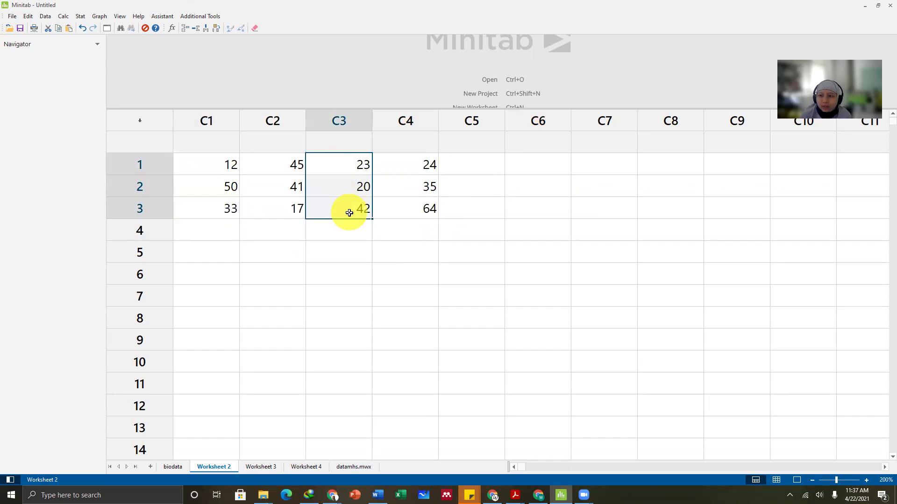
{"action": "left_click_drag", "start_coordinate": [278, 164], "coordinate": [292, 208]}
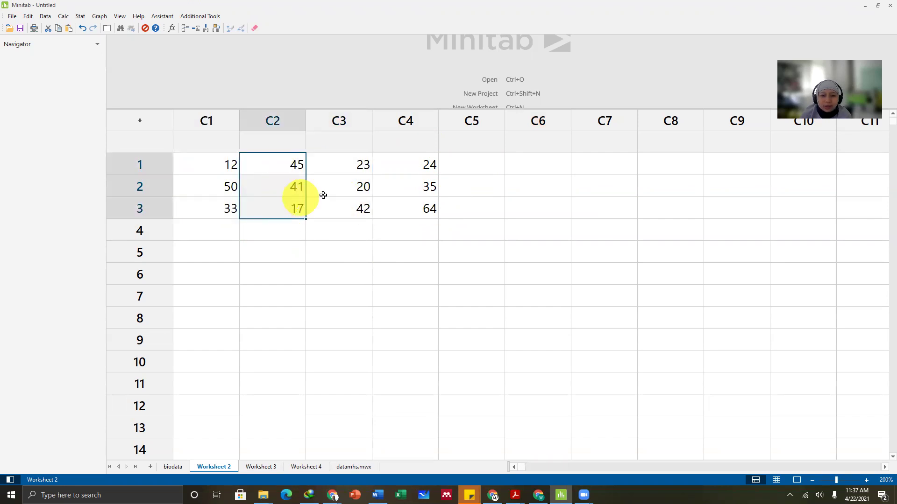
{"action": "left_click_drag", "start_coordinate": [411, 164], "coordinate": [424, 226]}
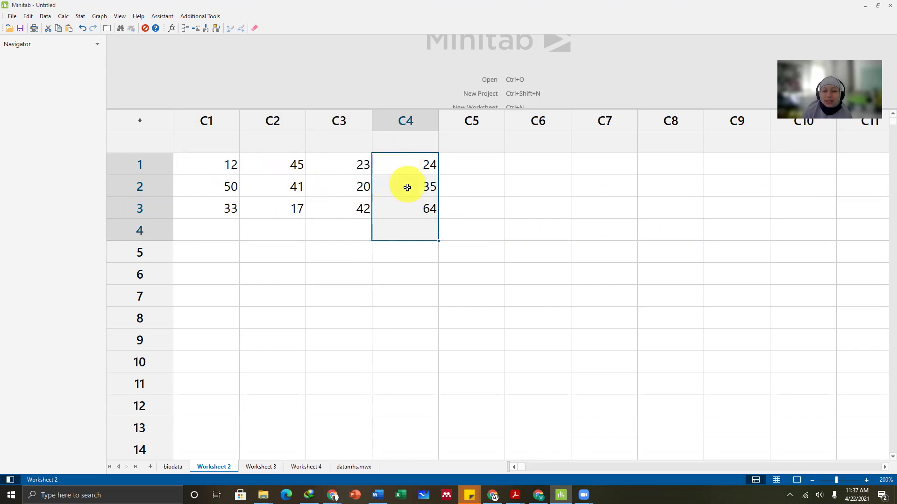
{"action": "left_click", "coordinate": [469, 192]}
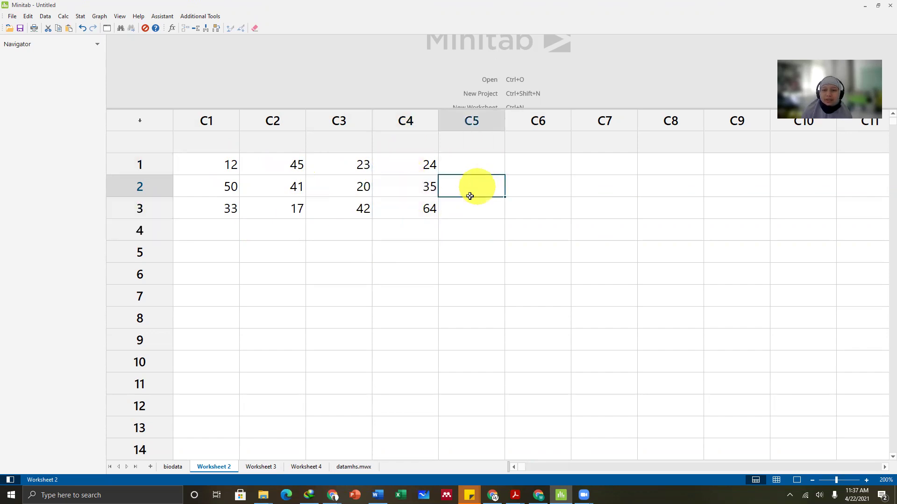
{"action": "left_click", "coordinate": [297, 162]}
{"action": "left_click", "coordinate": [216, 161]}
{"action": "left_click", "coordinate": [344, 166]}
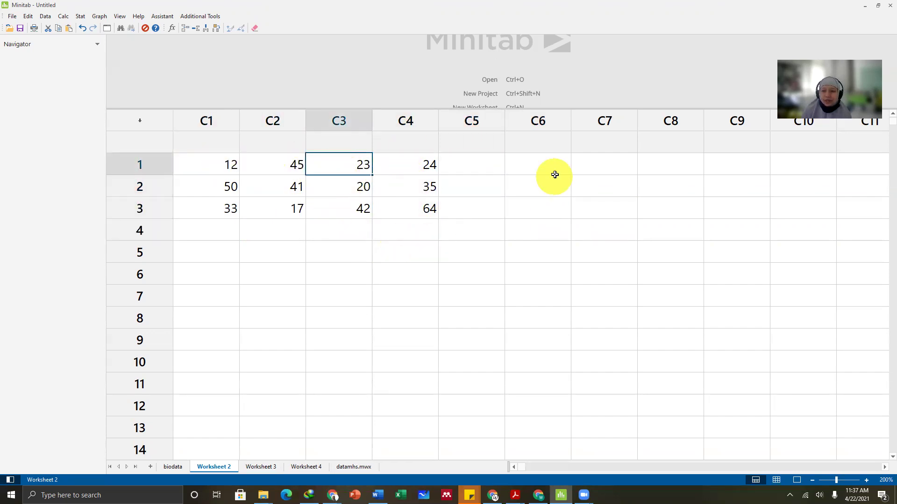
- Reopen the Stack Blocks of Columns settings and re-enter C3 as the second block
{"action": "left_click", "coordinate": [48, 17]}
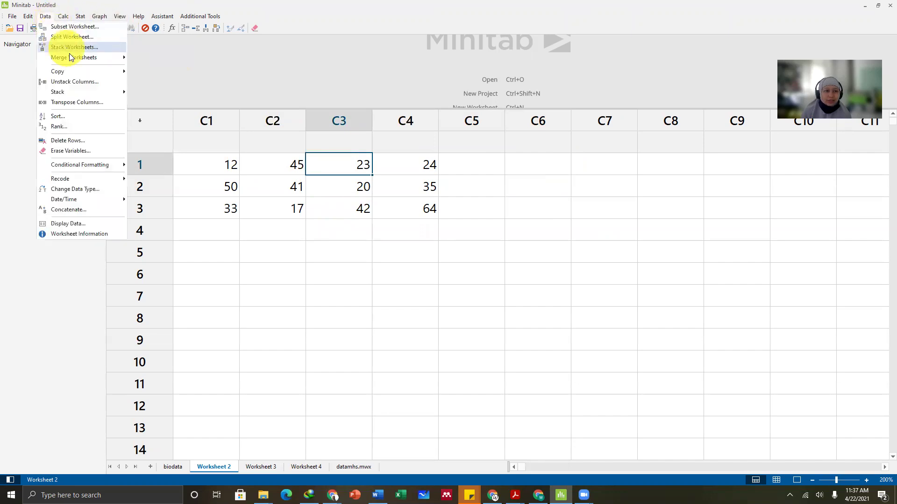
{"action": "mouse_move", "coordinate": [81, 93]}
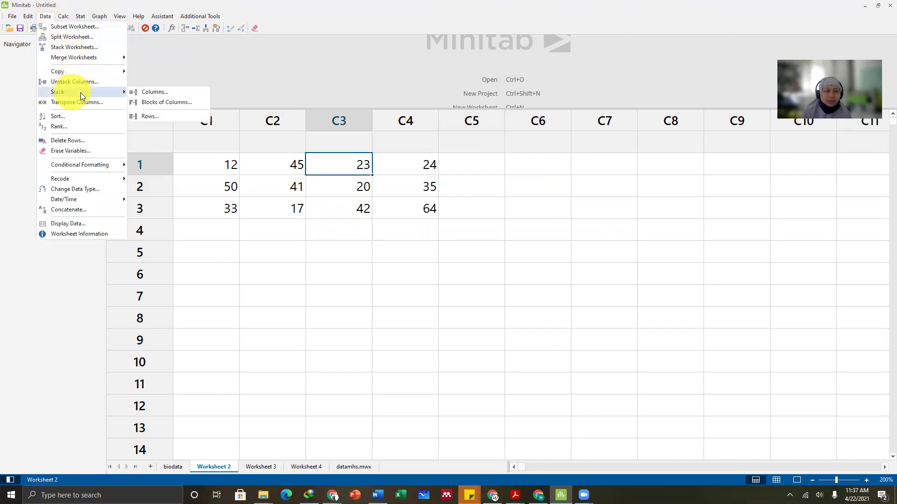
{"action": "left_click", "coordinate": [155, 104]}
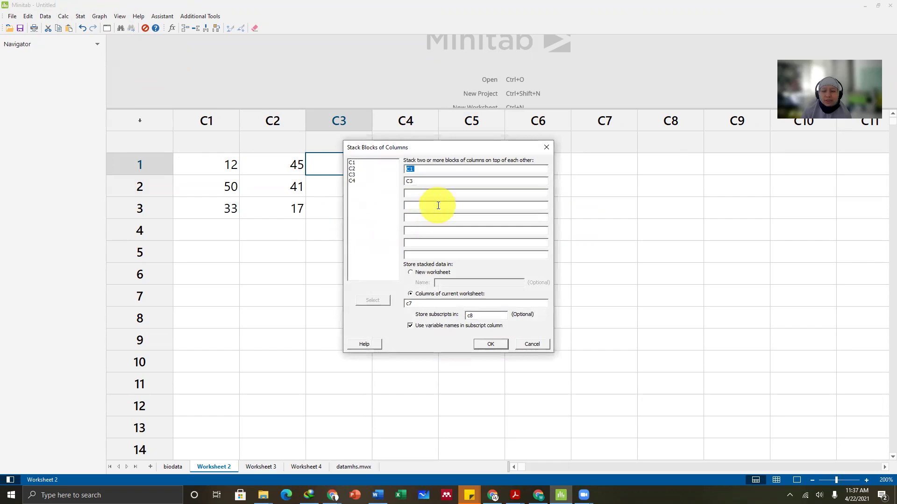
{"action": "left_click", "coordinate": [415, 180]}
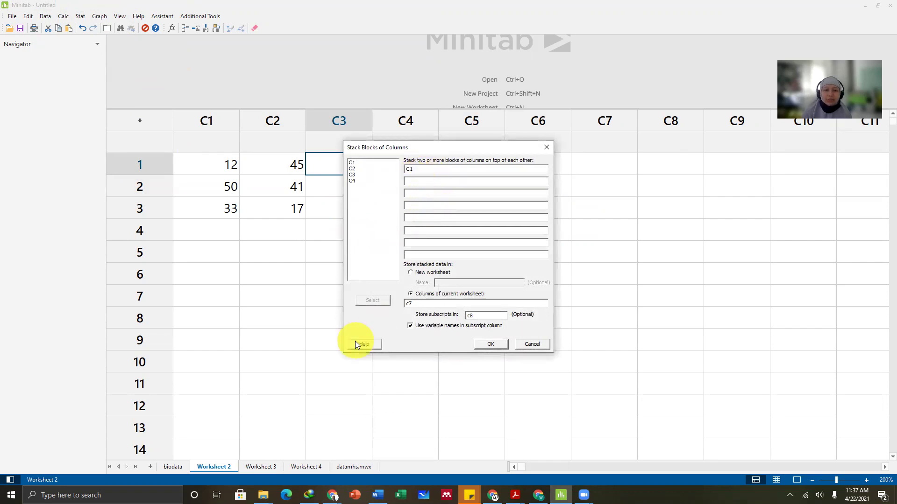
{"action": "left_click", "coordinate": [352, 182]}
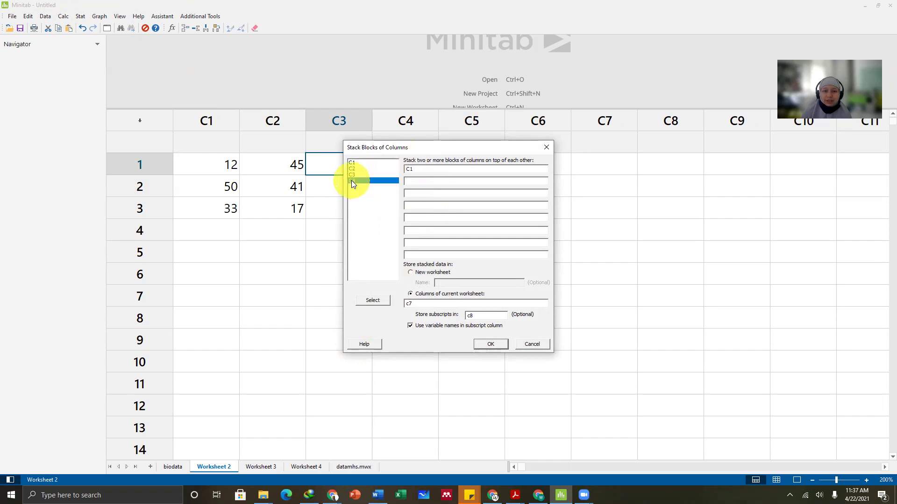
{"action": "left_click", "coordinate": [354, 175]}
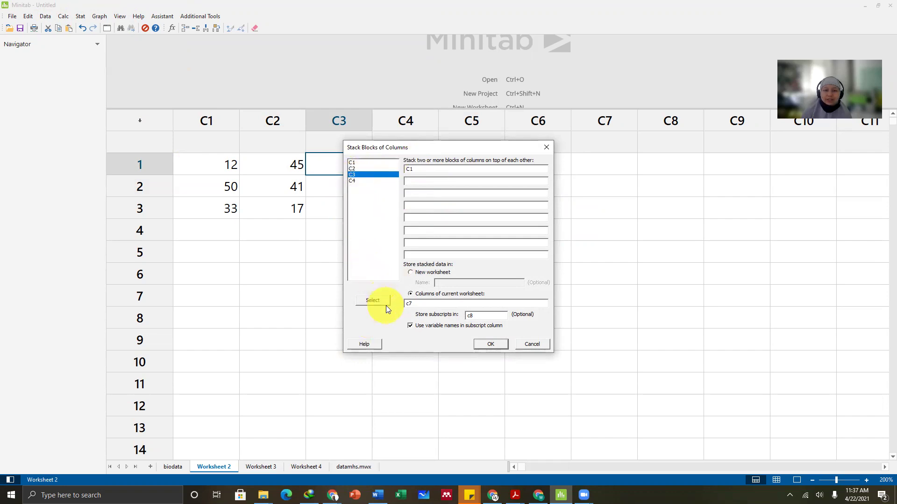
{"action": "left_click", "coordinate": [375, 298]}
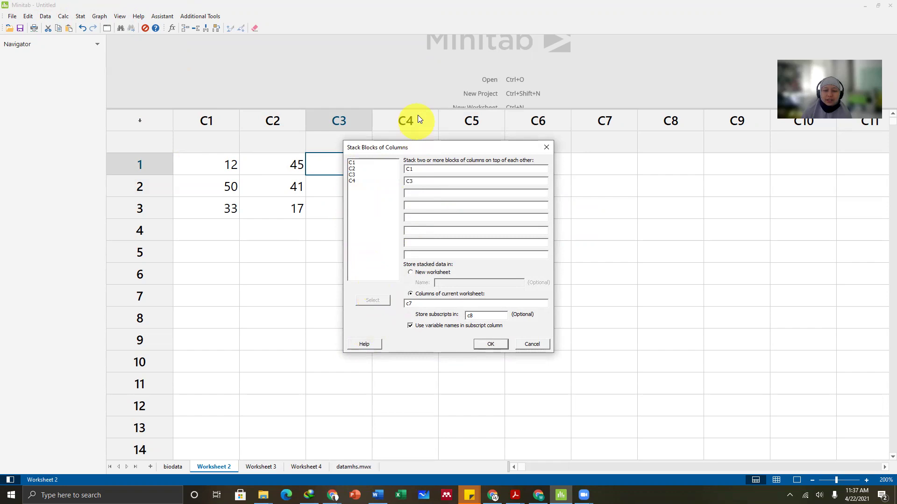
- Try to stack the blocks C1 C2 and C3 C4 into C7 with subscripts in C8
{"action": "left_click", "coordinate": [431, 170]}
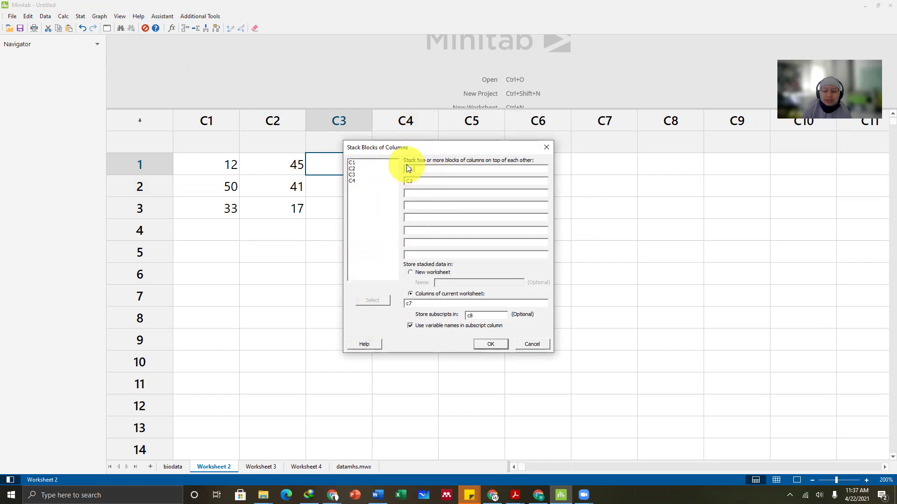
{"action": "left_click", "coordinate": [352, 169]}
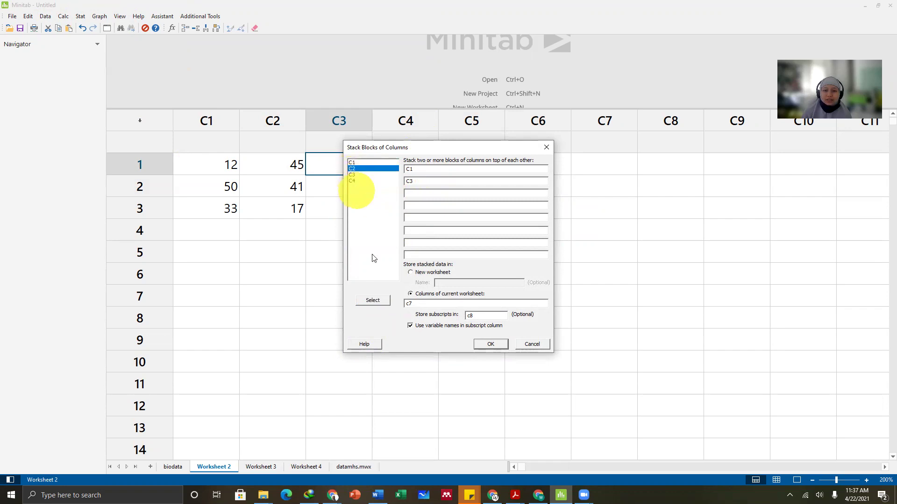
{"action": "left_click", "coordinate": [382, 299]}
{"action": "left_click", "coordinate": [351, 180]}
{"action": "left_click", "coordinate": [423, 183]}
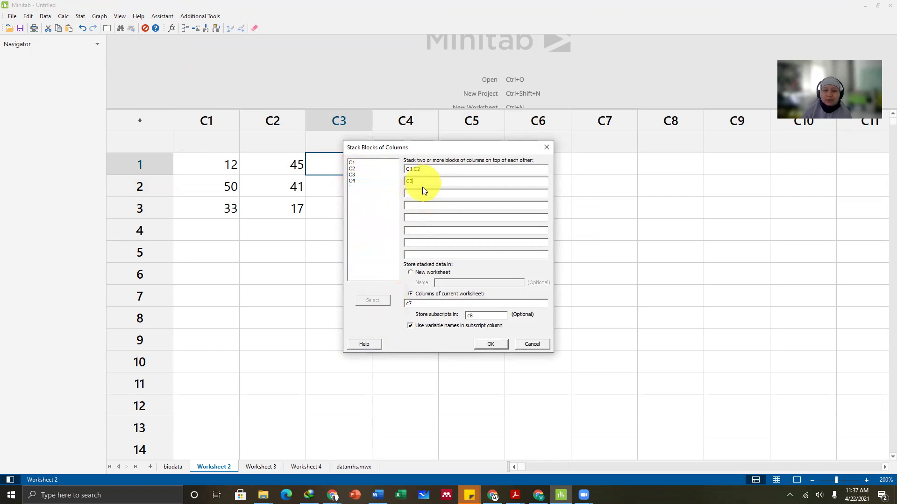
{"action": "left_click", "coordinate": [357, 180]}
{"action": "left_click", "coordinate": [370, 300]}
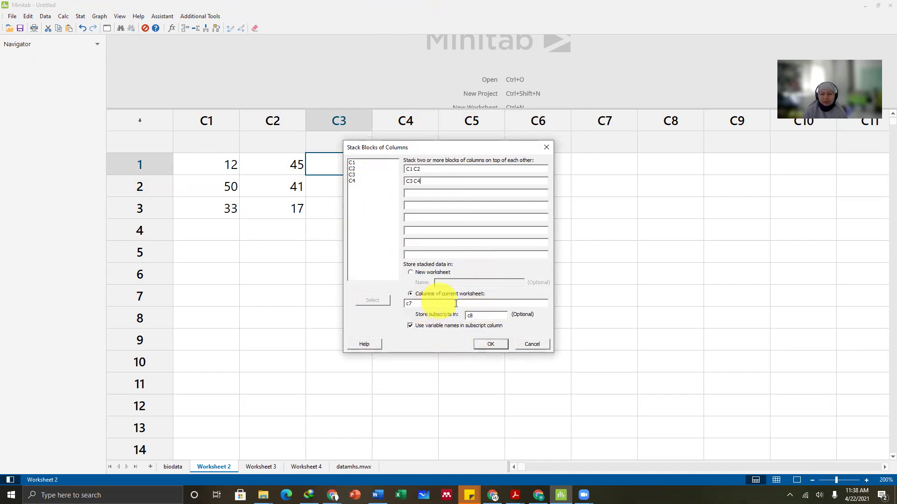
{"action": "left_click", "coordinate": [491, 344]}
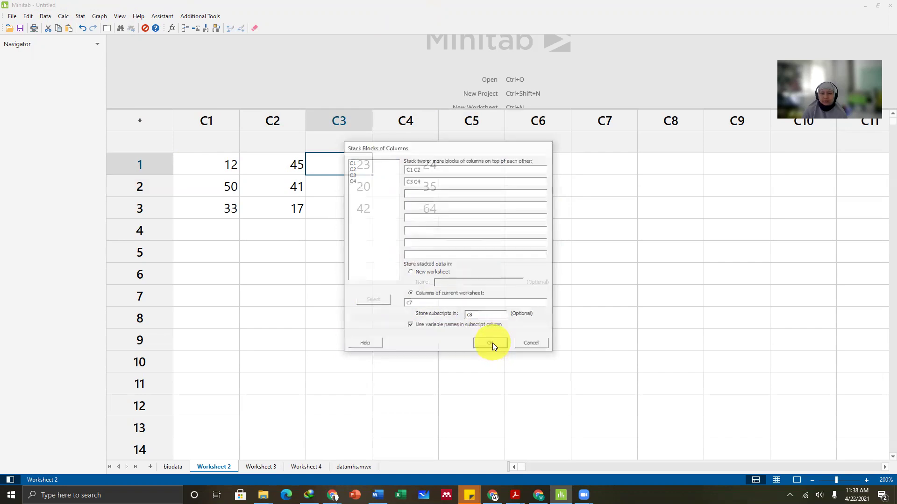
{"action": "left_click", "coordinate": [468, 272]}
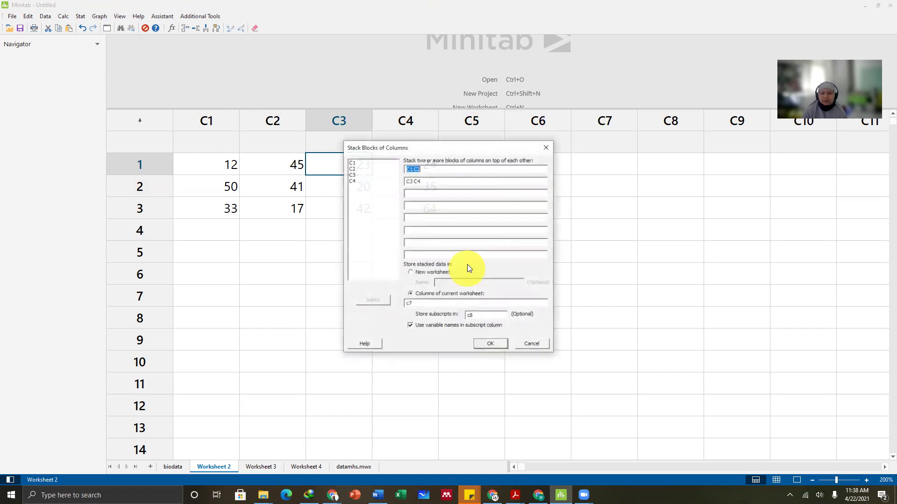
- Reduce the blocks to C1 and C3 and stack them into C7 with subscripts in C8
{"action": "left_click", "coordinate": [437, 168]}
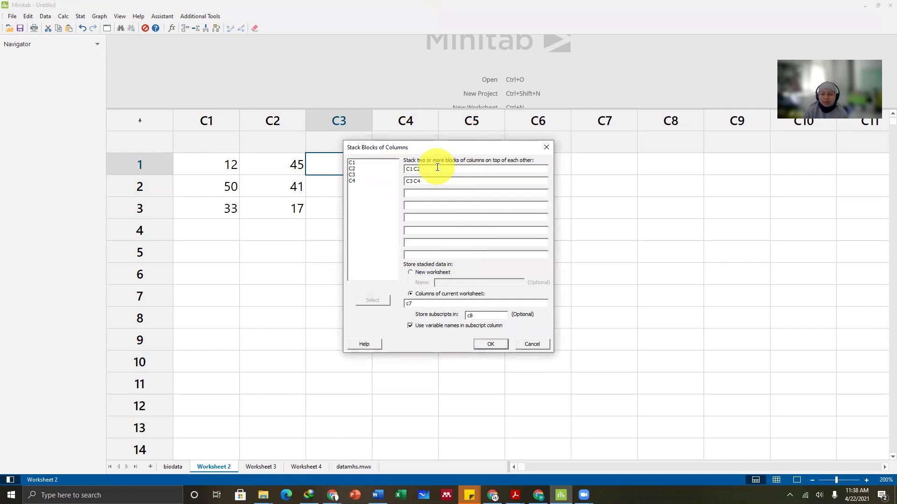
{"action": "key", "text": "BackSpace"}
{"action": "key", "text": "BackSpace"}
{"action": "key", "text": "BackSpace"}
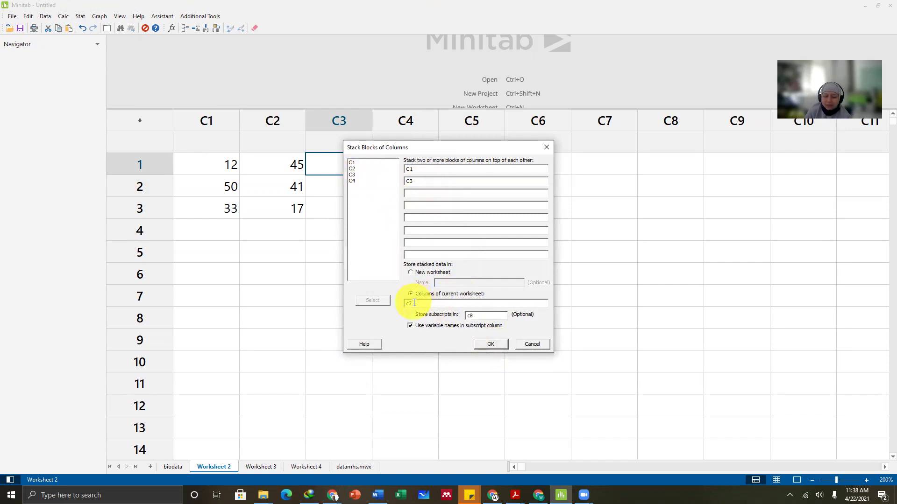
{"action": "left_click", "coordinate": [487, 345]}
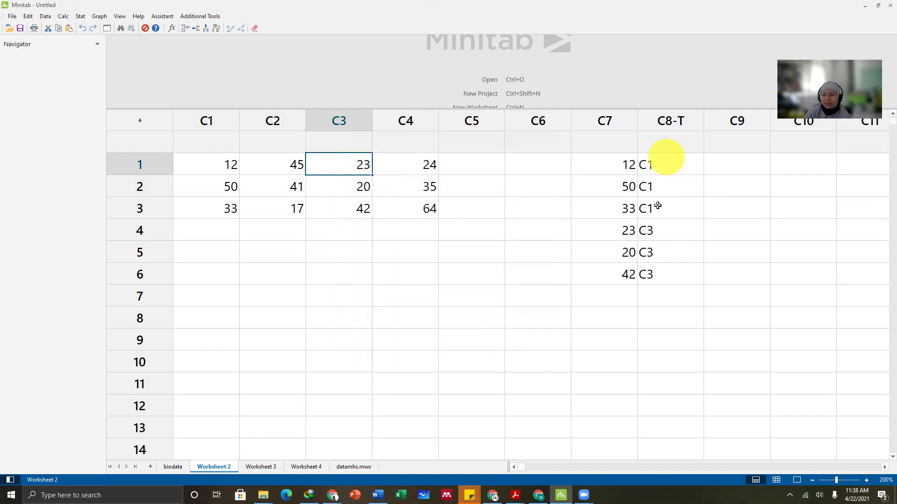
{"action": "left_click", "coordinate": [639, 301]}
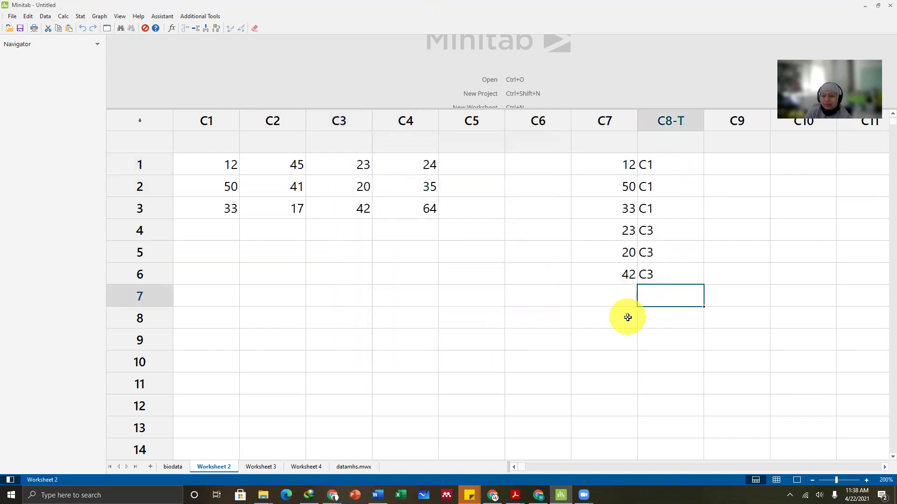
{"action": "left_click", "coordinate": [627, 316]}
{"action": "left_click", "coordinate": [663, 321]}
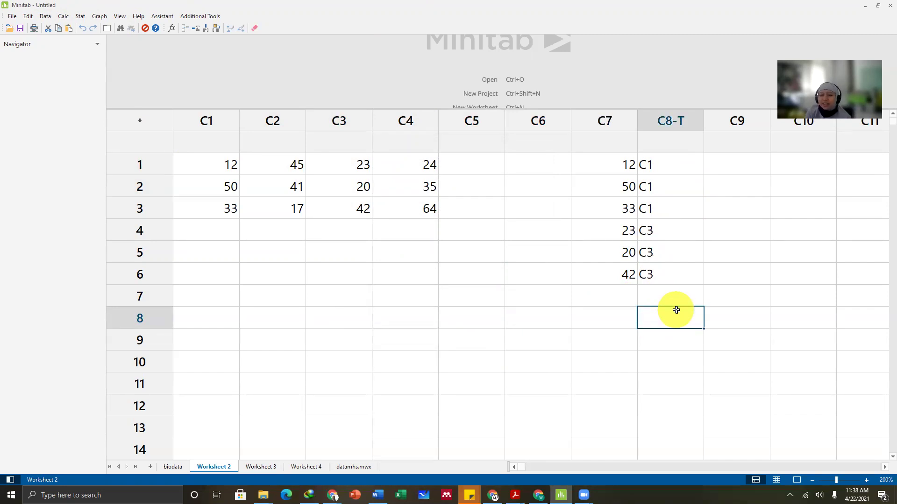
{"action": "left_click", "coordinate": [49, 19]}
{"action": "mouse_move", "coordinate": [121, 93]}
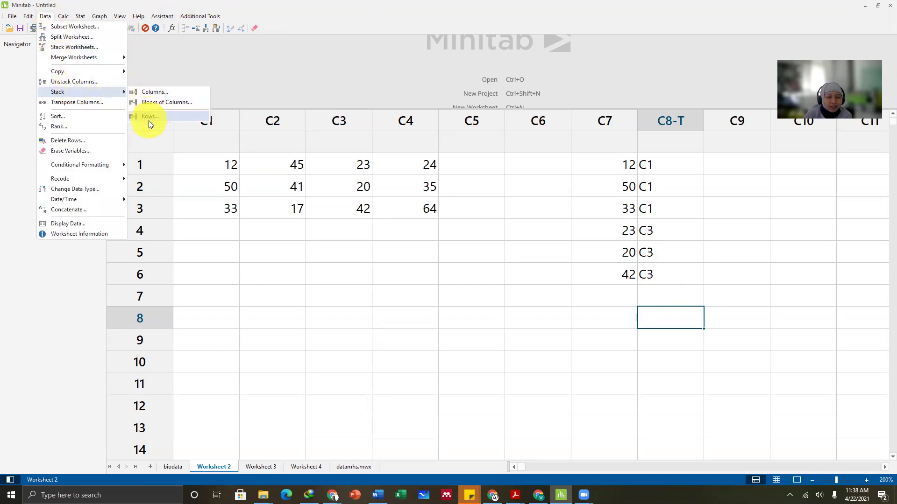
{"action": "left_click", "coordinate": [310, 287]}
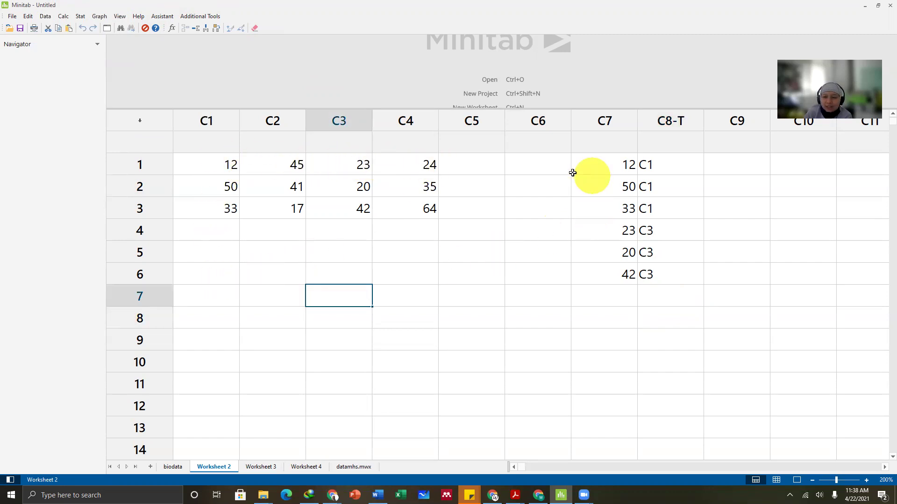
- Clear the stacked data and subscripts in rows 1 to 6 of C7 and C8
{"action": "left_click_drag", "start_coordinate": [614, 170], "coordinate": [661, 269]}
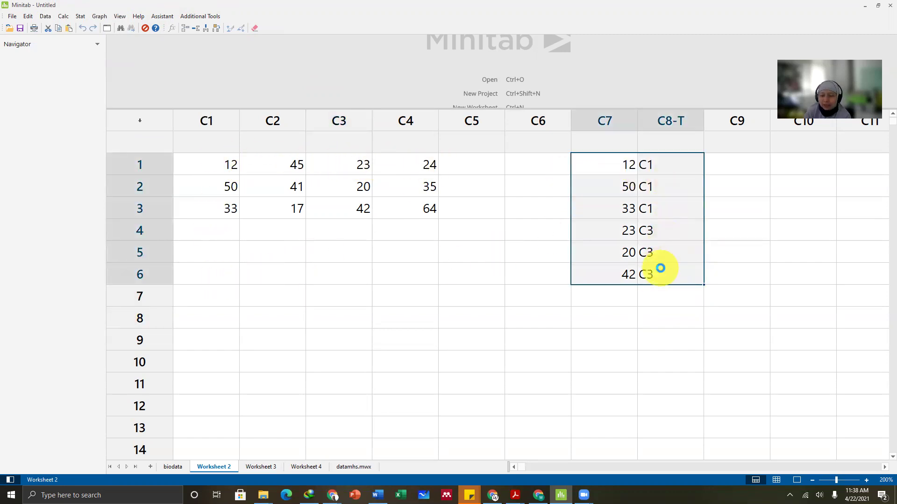
{"action": "key", "text": "Delete"}
{"action": "left_click", "coordinate": [549, 167]}
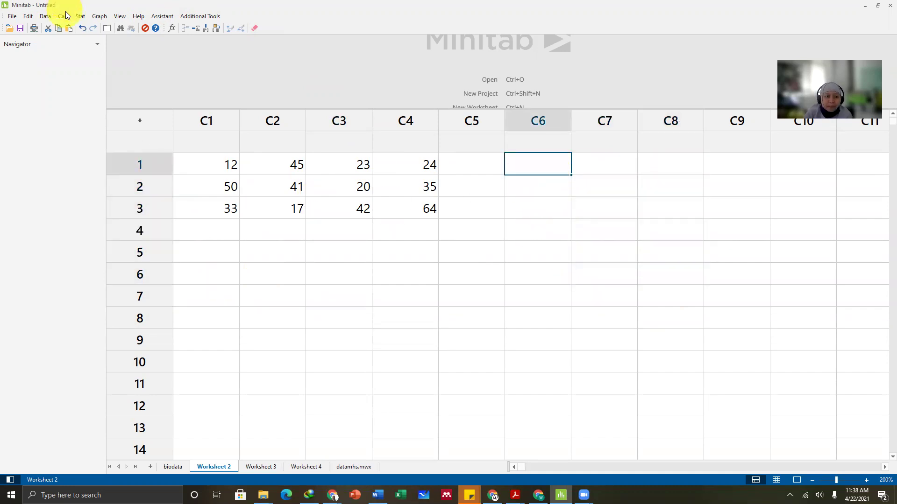
- Start Stack Rows and choose C1-C4 as the columns whose rows are stacked
{"action": "left_click", "coordinate": [49, 17]}
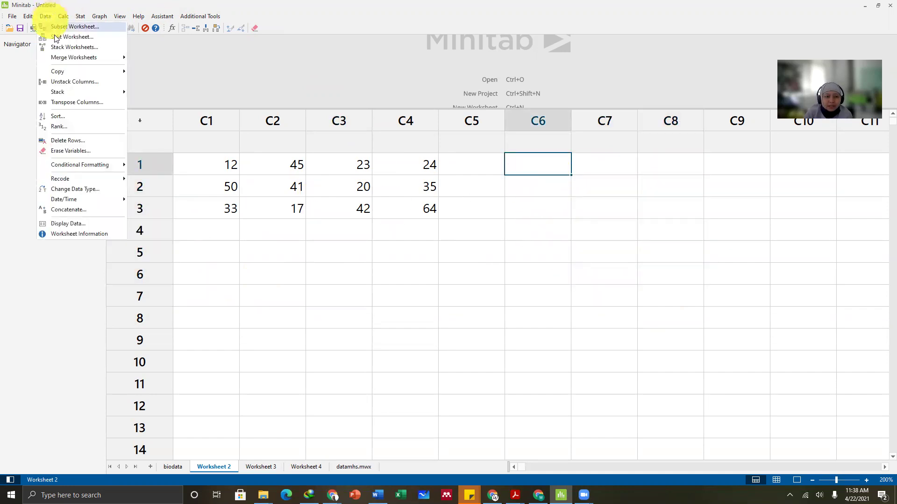
{"action": "mouse_move", "coordinate": [104, 95]}
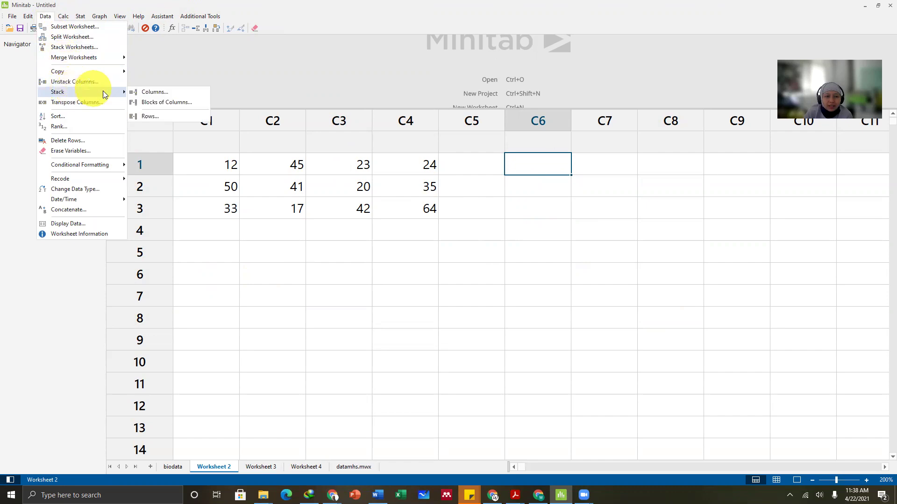
{"action": "left_click", "coordinate": [147, 116]}
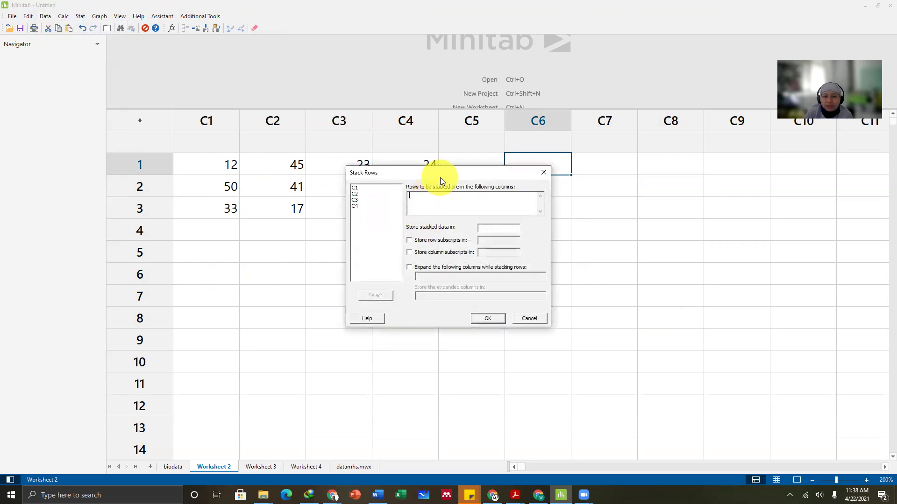
{"action": "left_click_drag", "start_coordinate": [443, 178], "coordinate": [585, 180]}
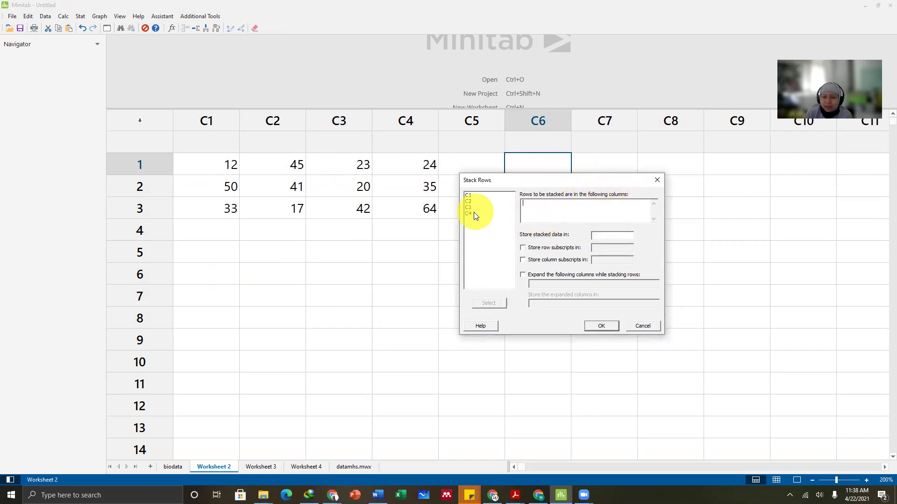
{"action": "left_click", "coordinate": [470, 196]}
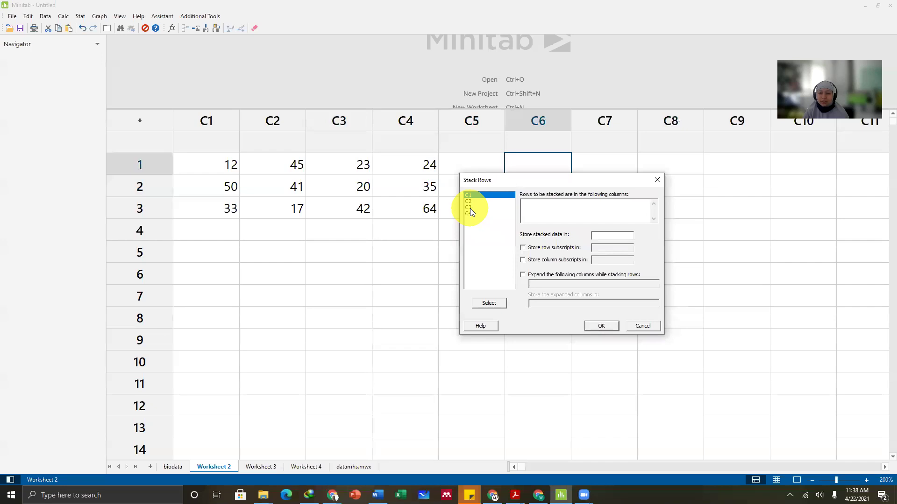
{"action": "left_click", "coordinate": [469, 212], "text": "shift"}
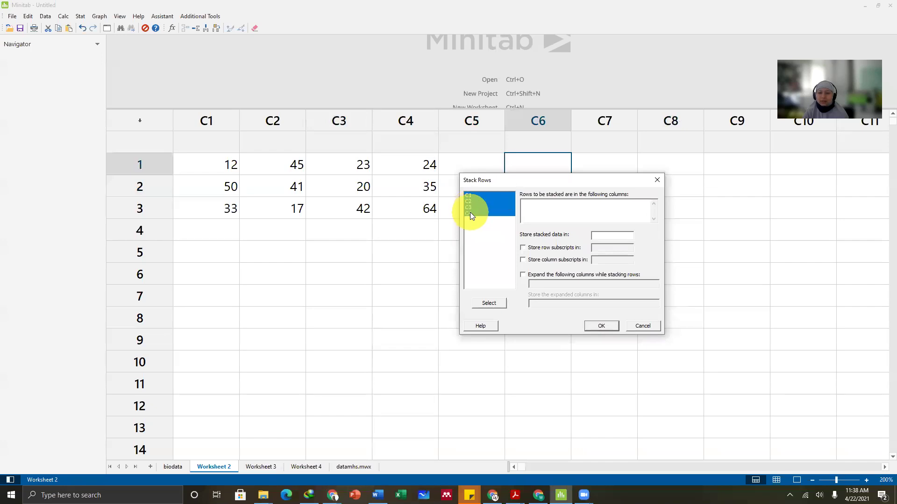
{"action": "left_click", "coordinate": [492, 307]}
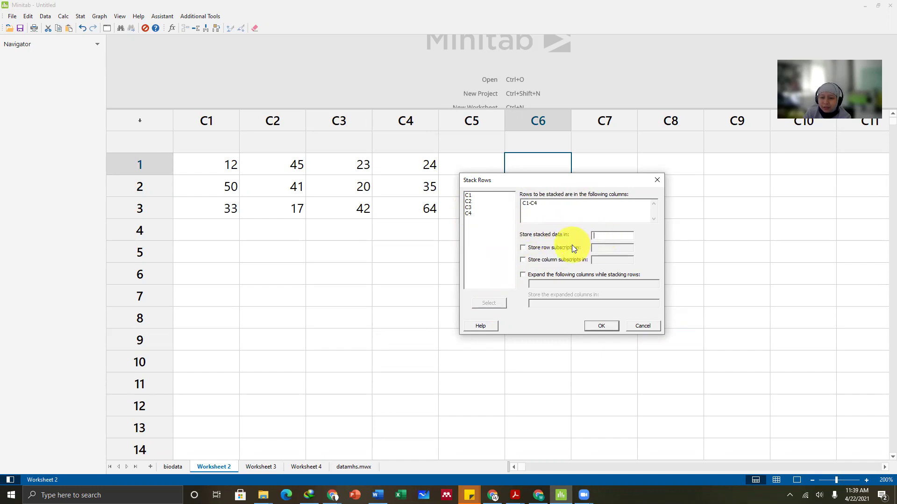
- Stack the rows into C6, storing row subscripts in C7 and column subscripts in C8
{"action": "type", "text": "c6"}
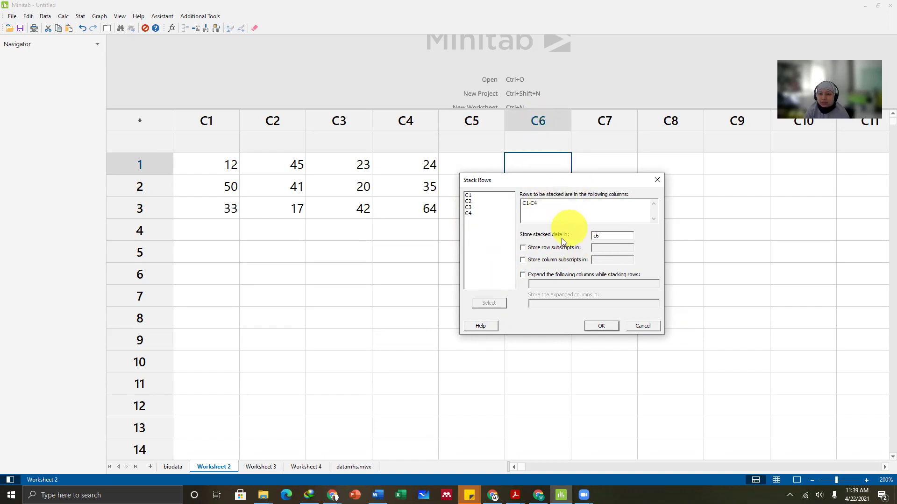
{"action": "left_click", "coordinate": [523, 248]}
{"action": "left_click", "coordinate": [597, 248]}
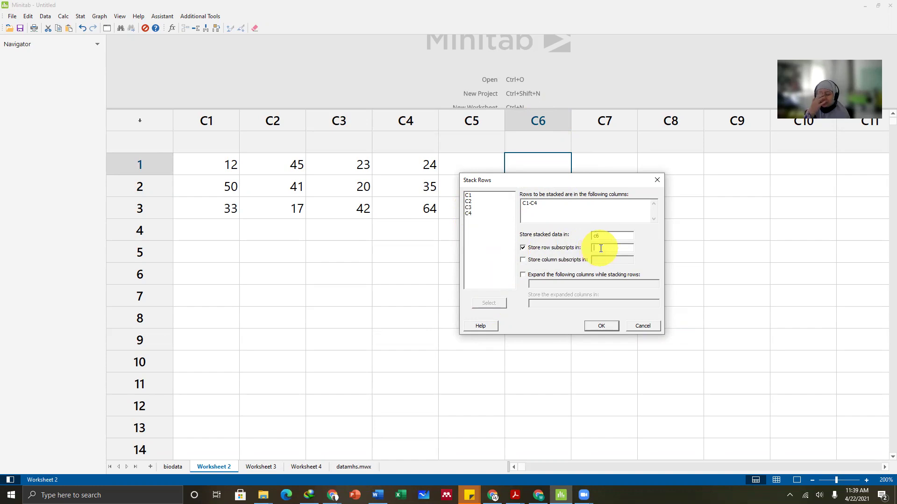
{"action": "type", "text": "c7"}
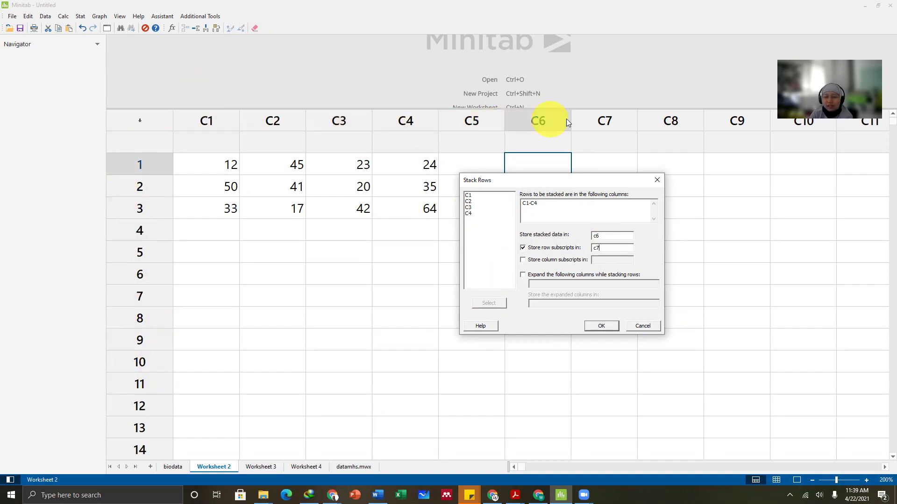
{"action": "left_click", "coordinate": [523, 260]}
{"action": "left_click", "coordinate": [610, 258]}
{"action": "type", "text": "c8"}
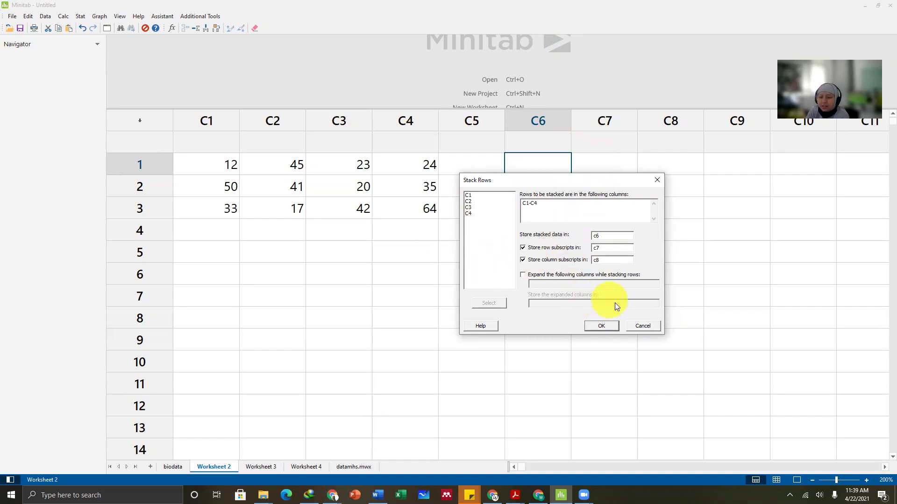
{"action": "left_click", "coordinate": [602, 327]}
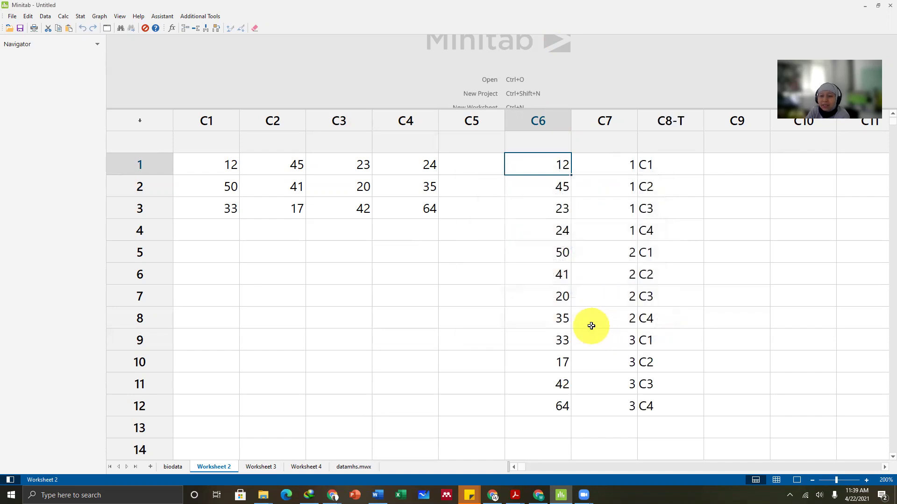
- Compare the stacked values and subscripts in C6 to C8 with the source rows in C1 to C4
{"action": "left_click_drag", "start_coordinate": [657, 170], "coordinate": [677, 318]}
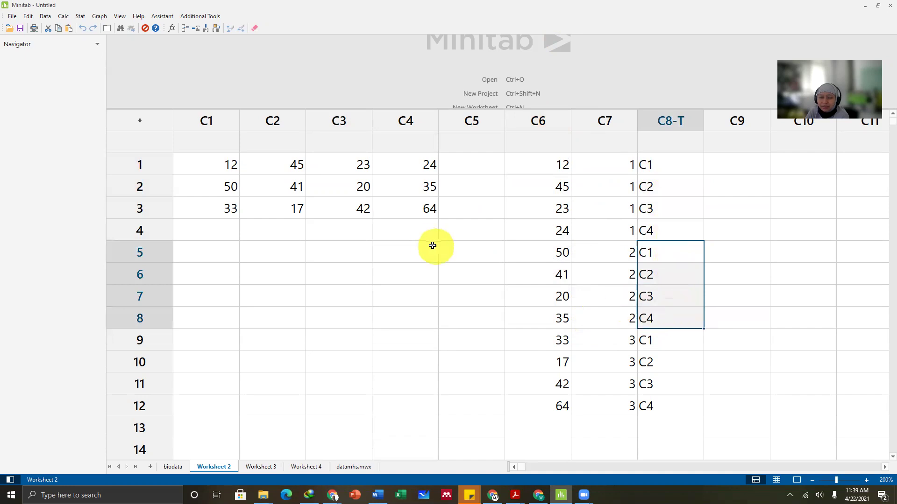
{"action": "left_click_drag", "start_coordinate": [211, 166], "coordinate": [438, 169]}
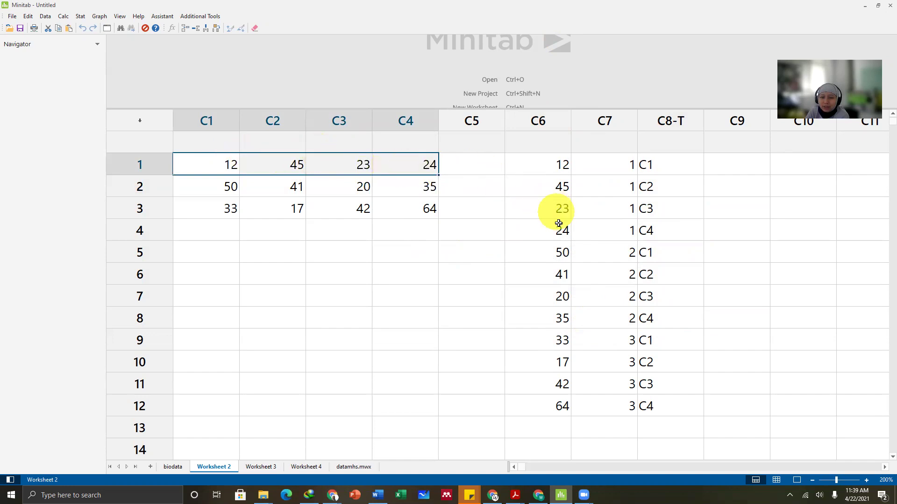
{"action": "left_click_drag", "start_coordinate": [202, 183], "coordinate": [411, 193]}
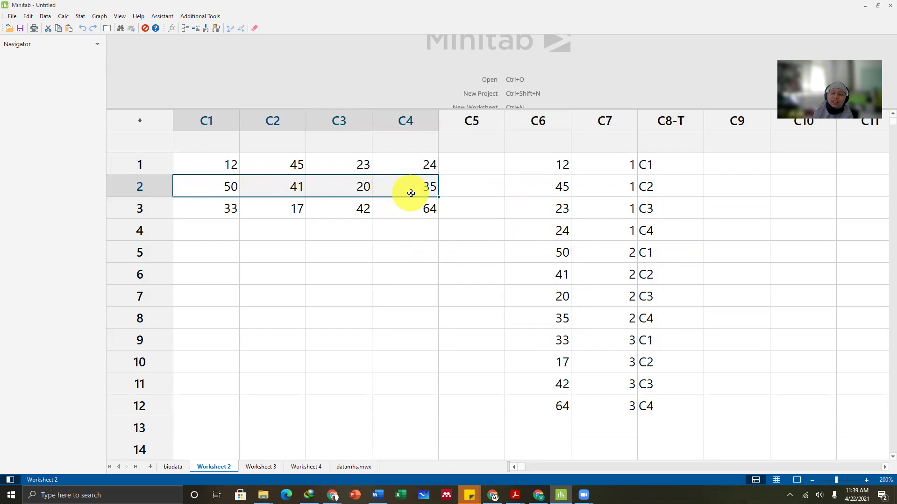